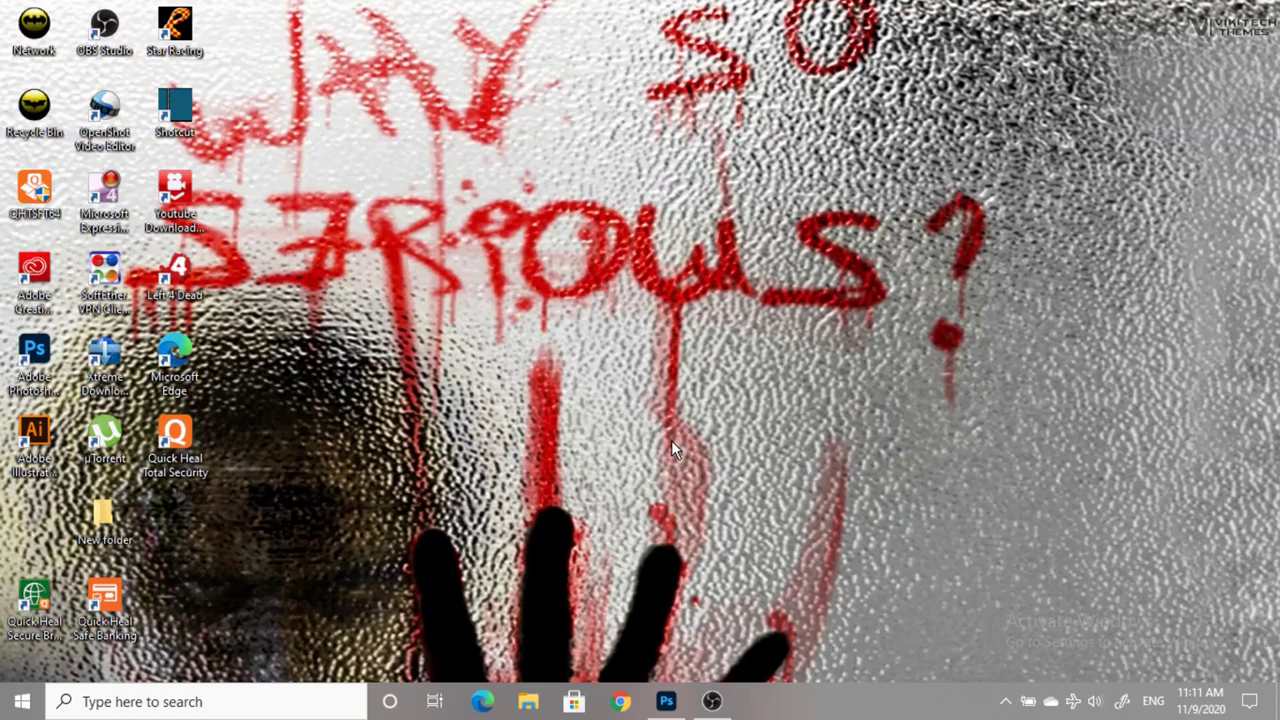
- Restore Photoshop from the taskbar so its Home screen of recent files shows
click(666, 701)
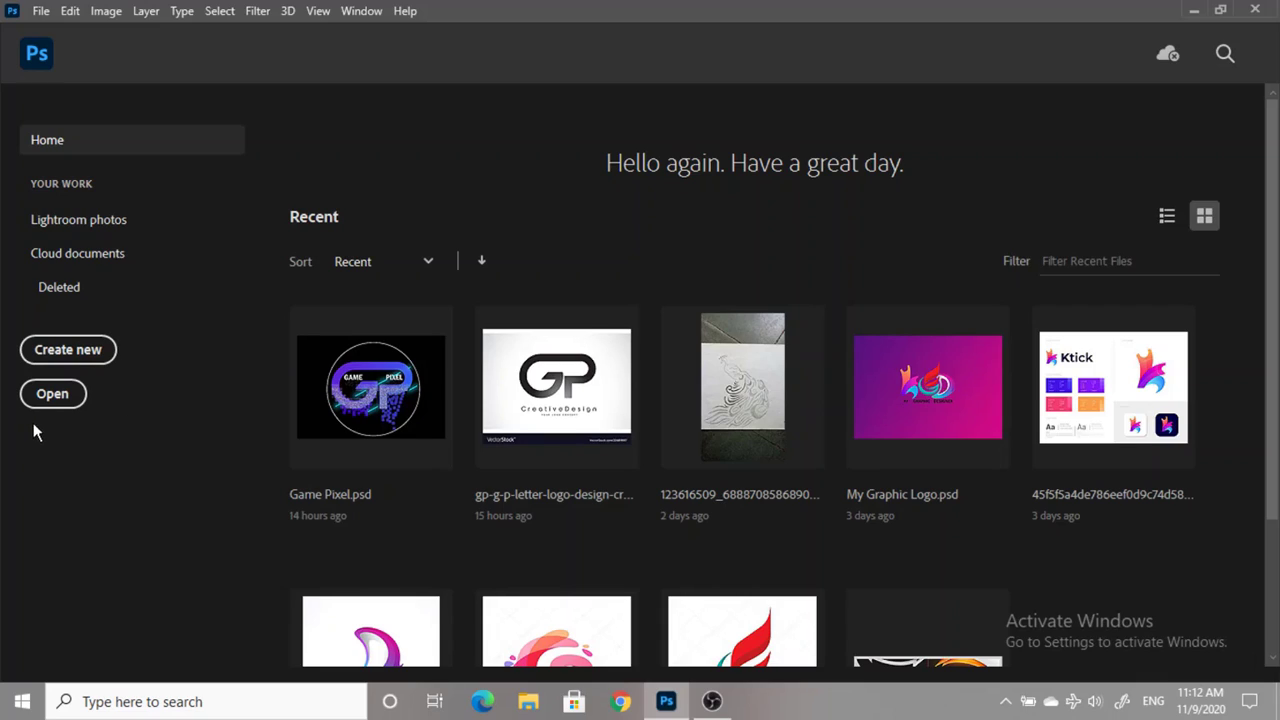
click(52, 394)
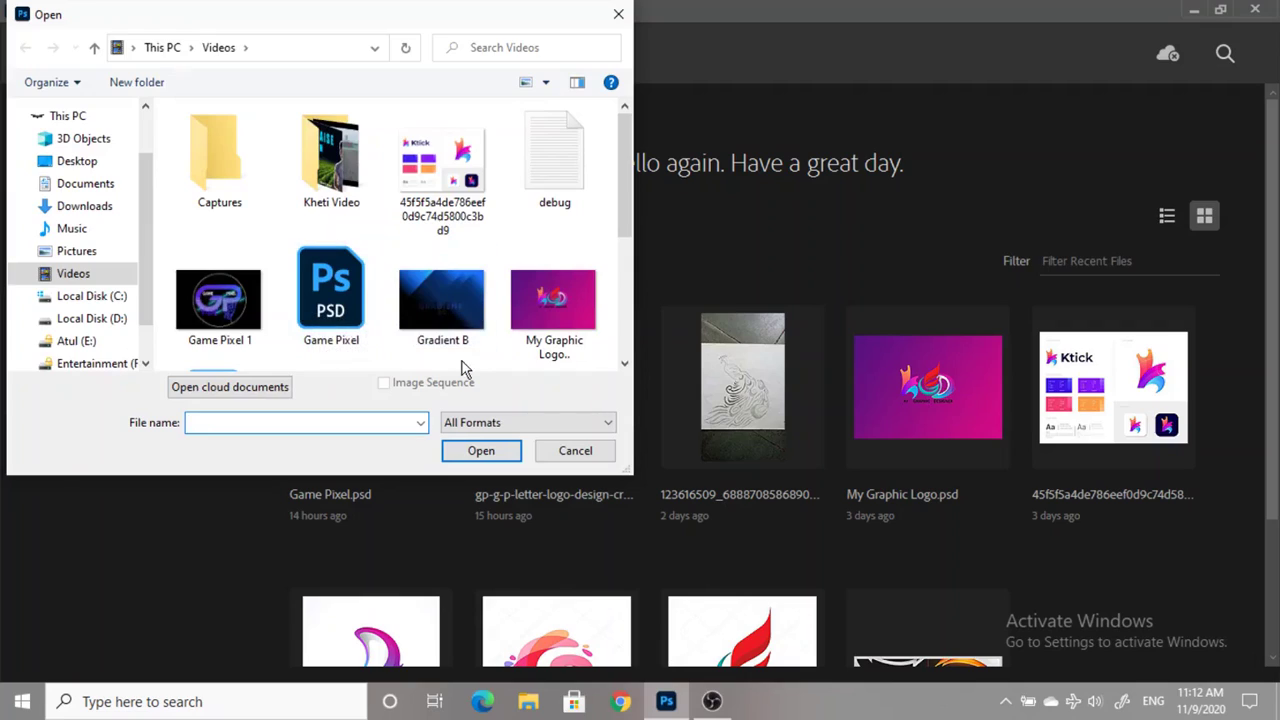
click(618, 14)
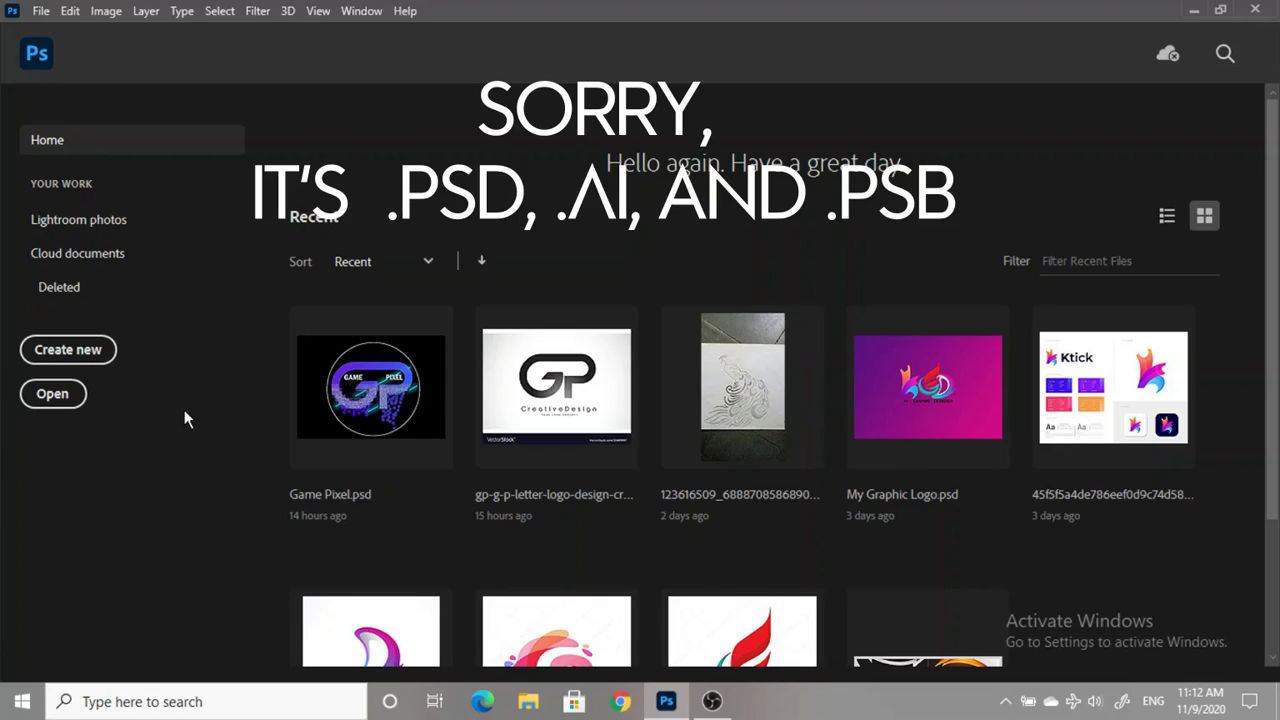
click(73, 352)
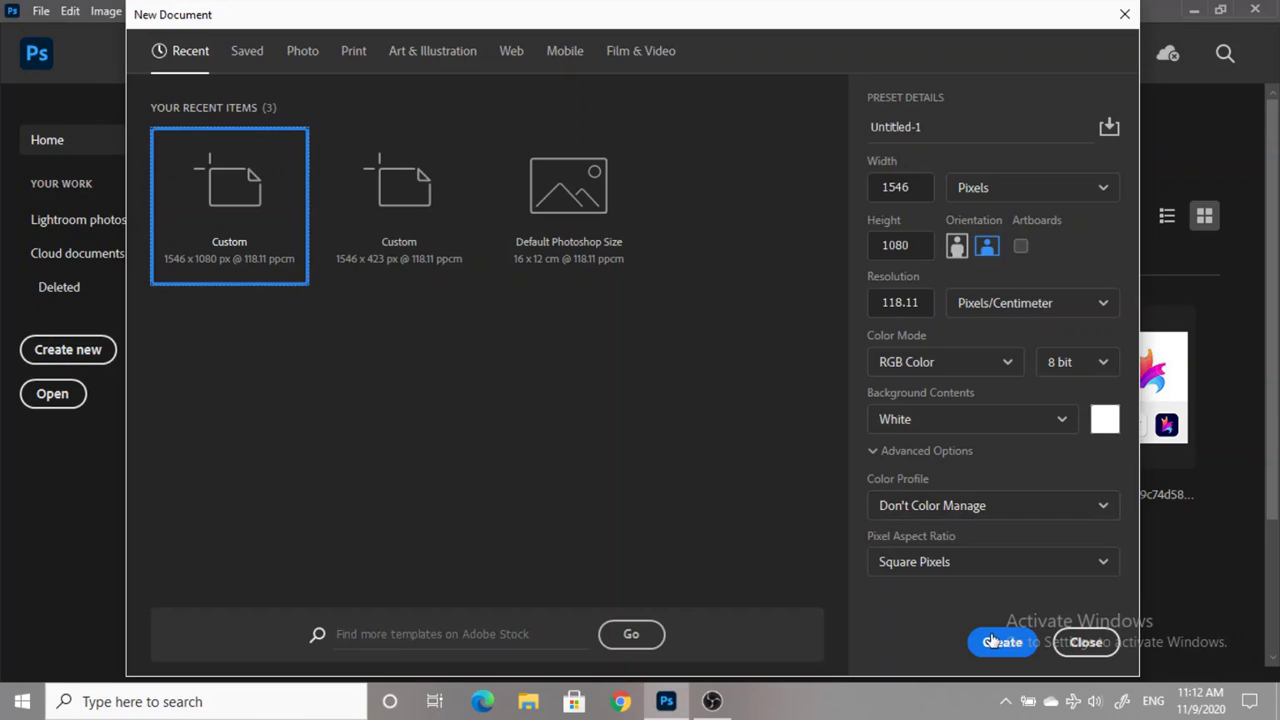
click(995, 639)
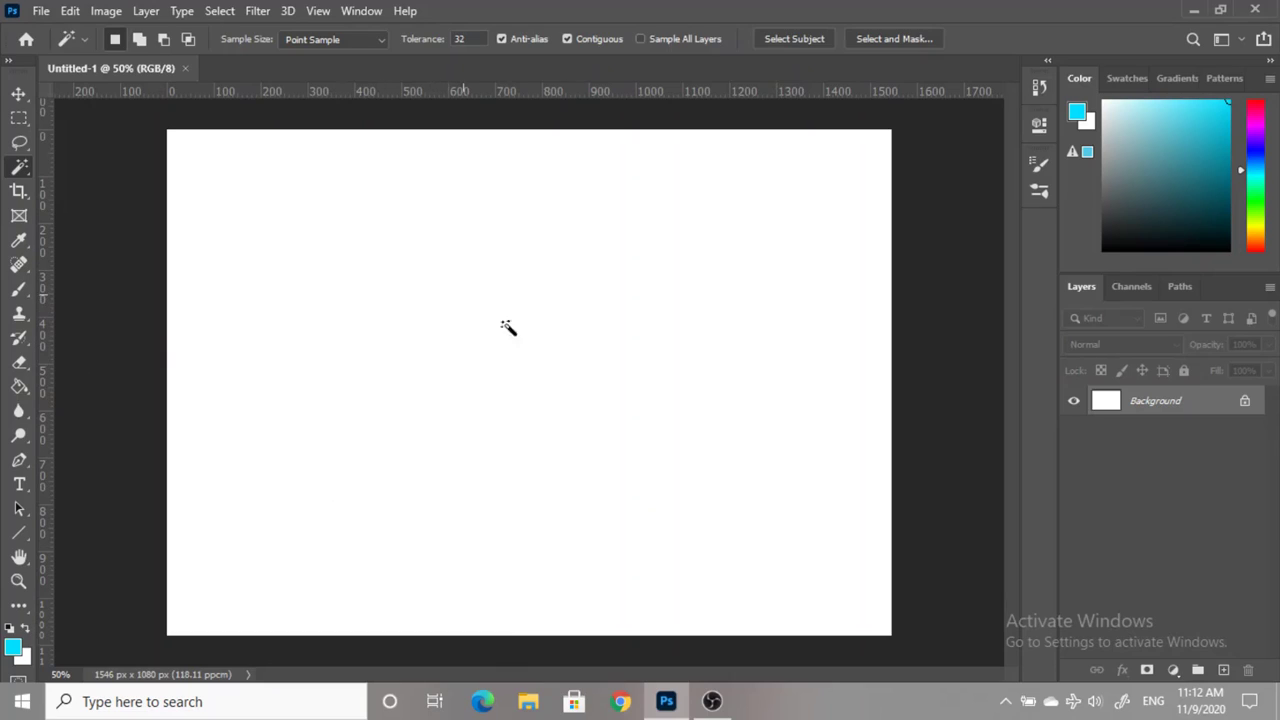
click(19, 95)
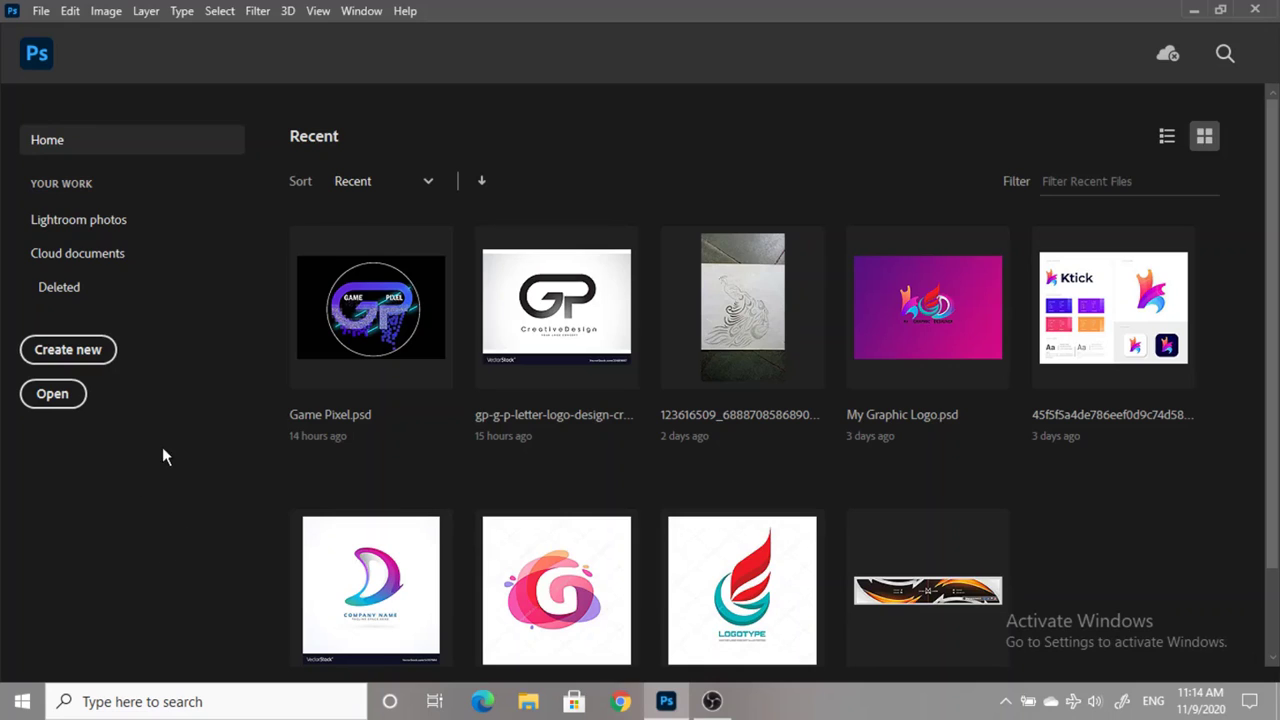
- Start a new document with the width unit kept as Pixels and width set to 2408
click(68, 349)
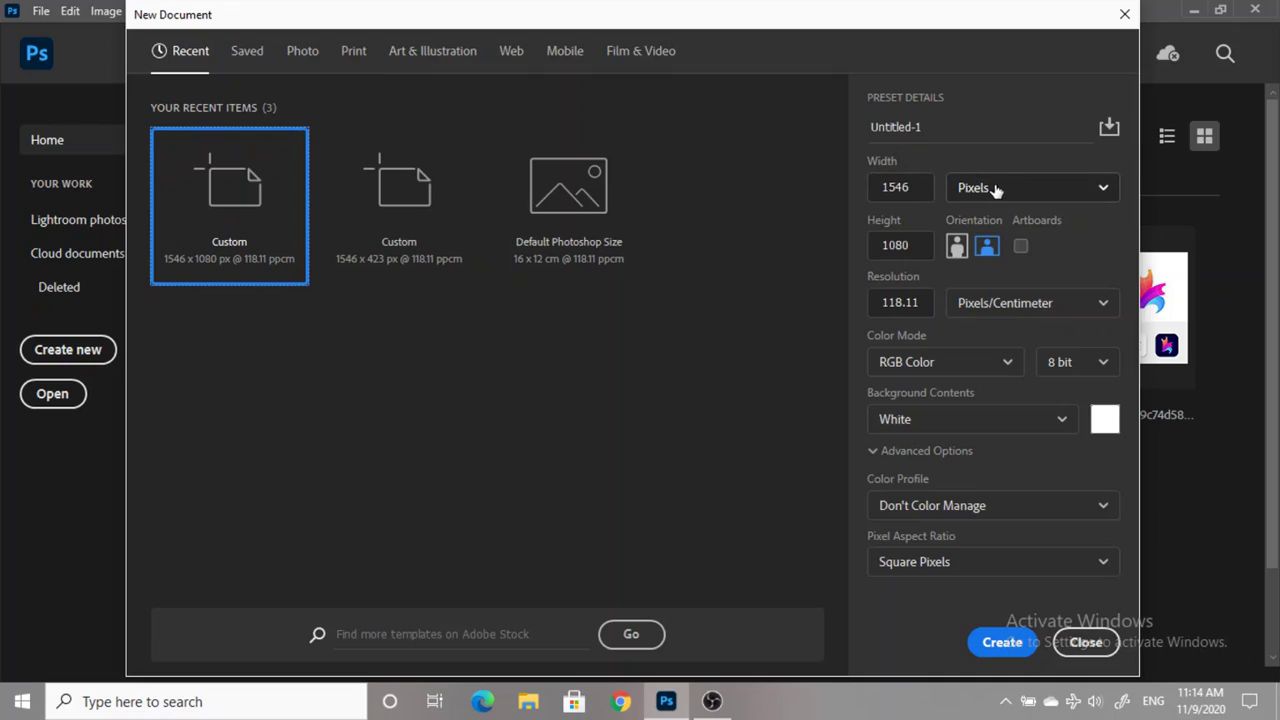
click(995, 195)
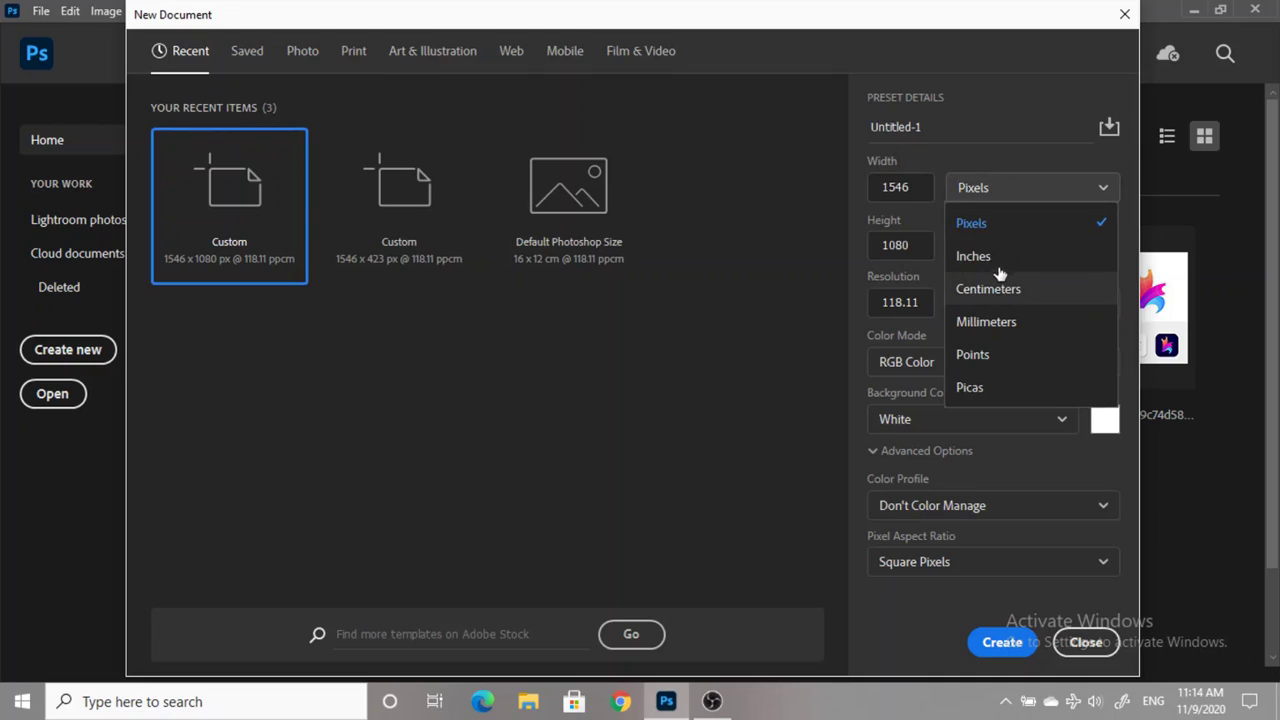
click(987, 186)
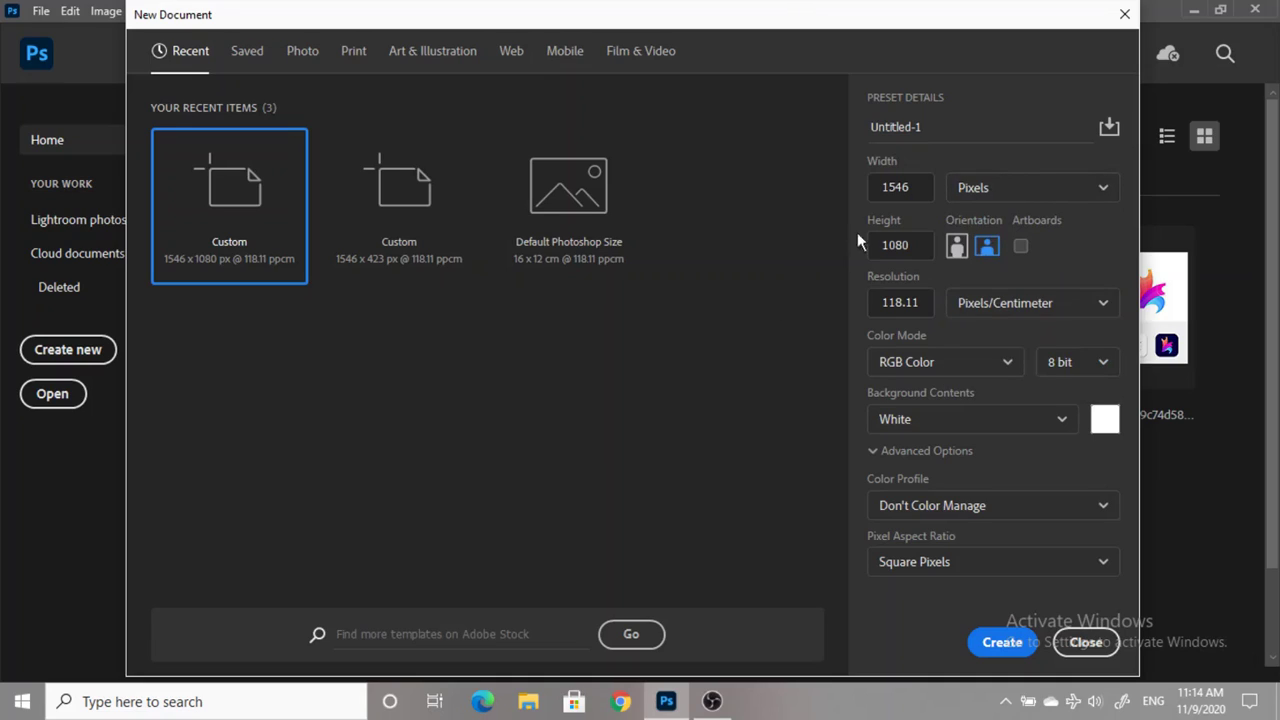
drag(916, 193, 734, 193)
text(2408)
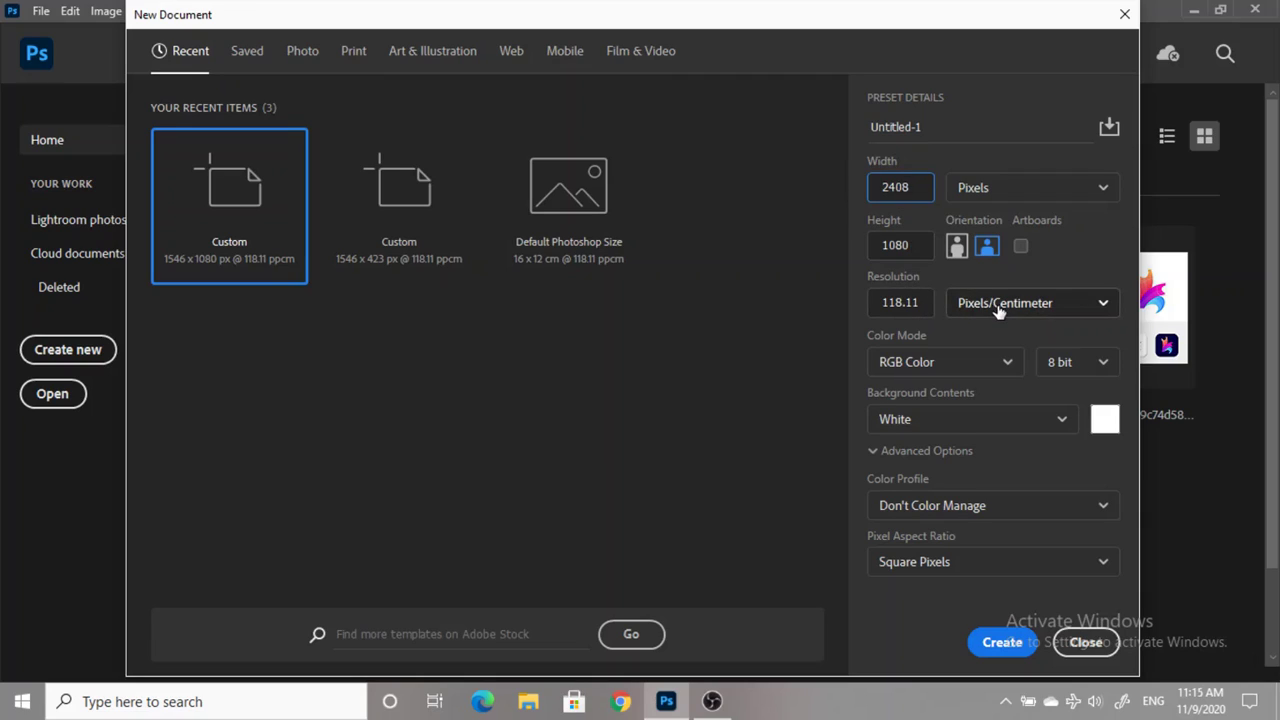
- Switch the resolution unit to Pixels/Inch so the resolution reads 300
click(1030, 313)
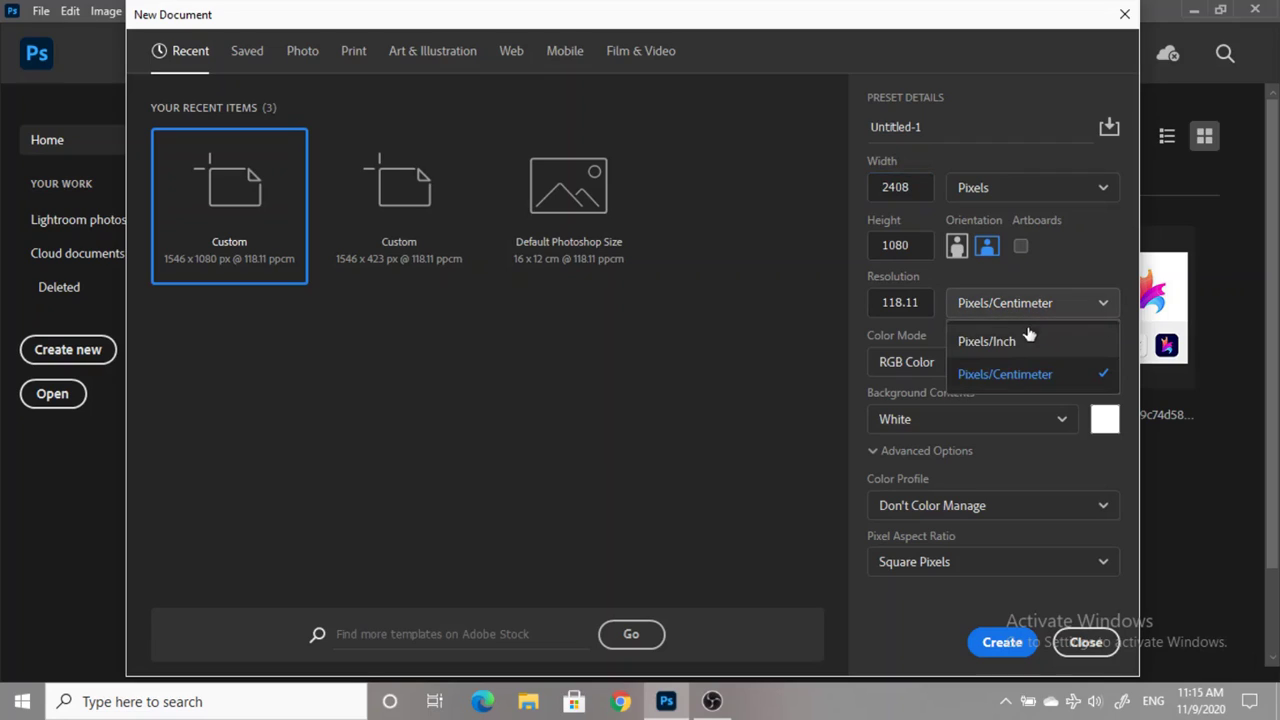
click(1022, 328)
click(1000, 303)
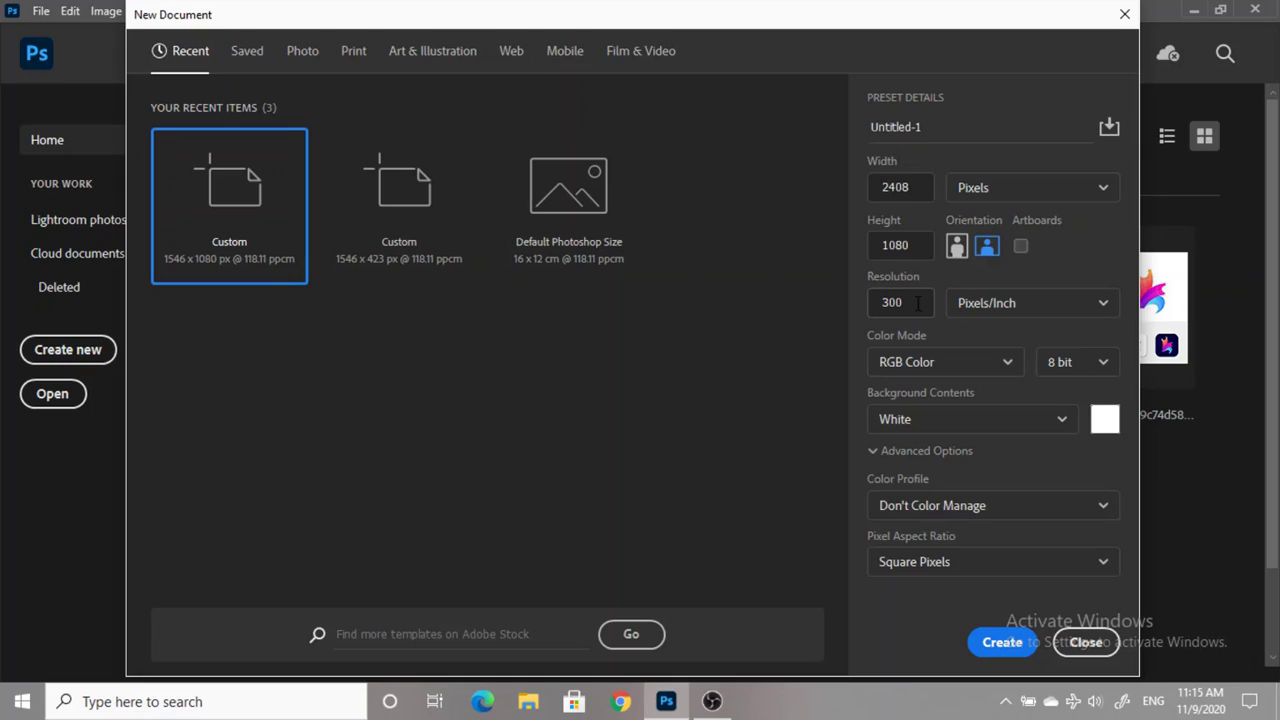
click(992, 368)
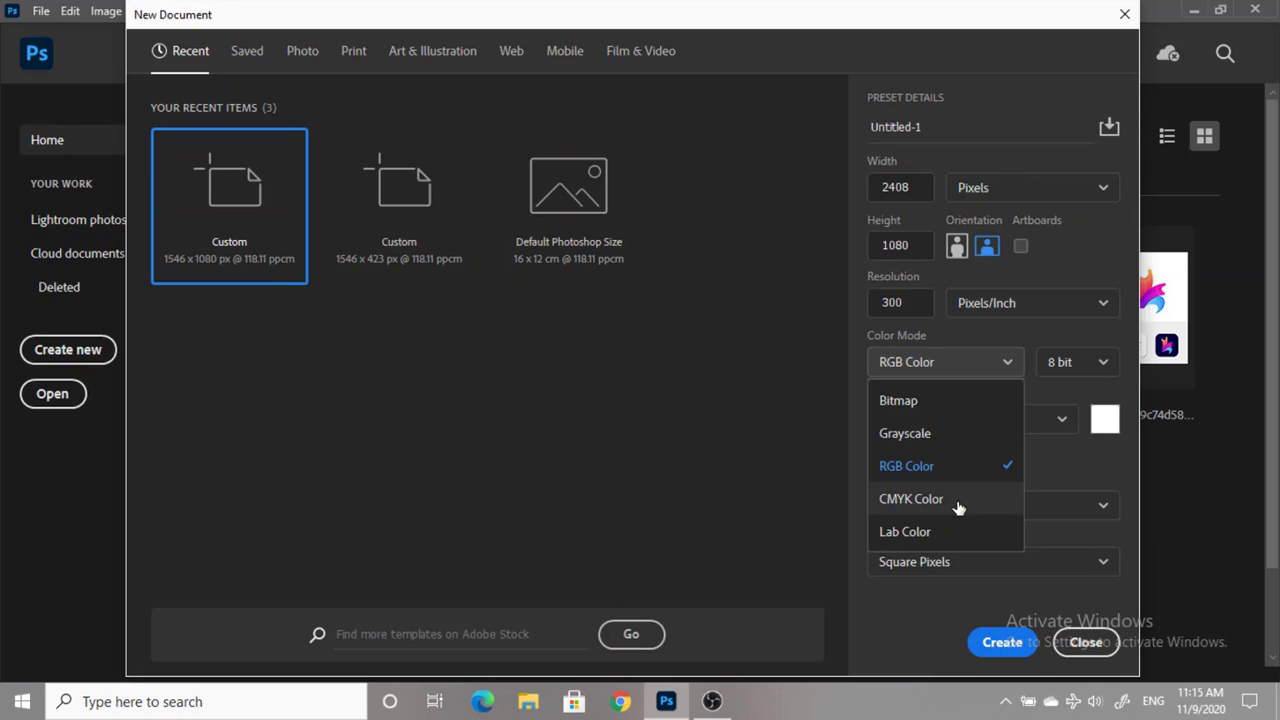
- Keep RGB Color, 8 bit and a White background, and change the width to 1504 pixels
click(1076, 363)
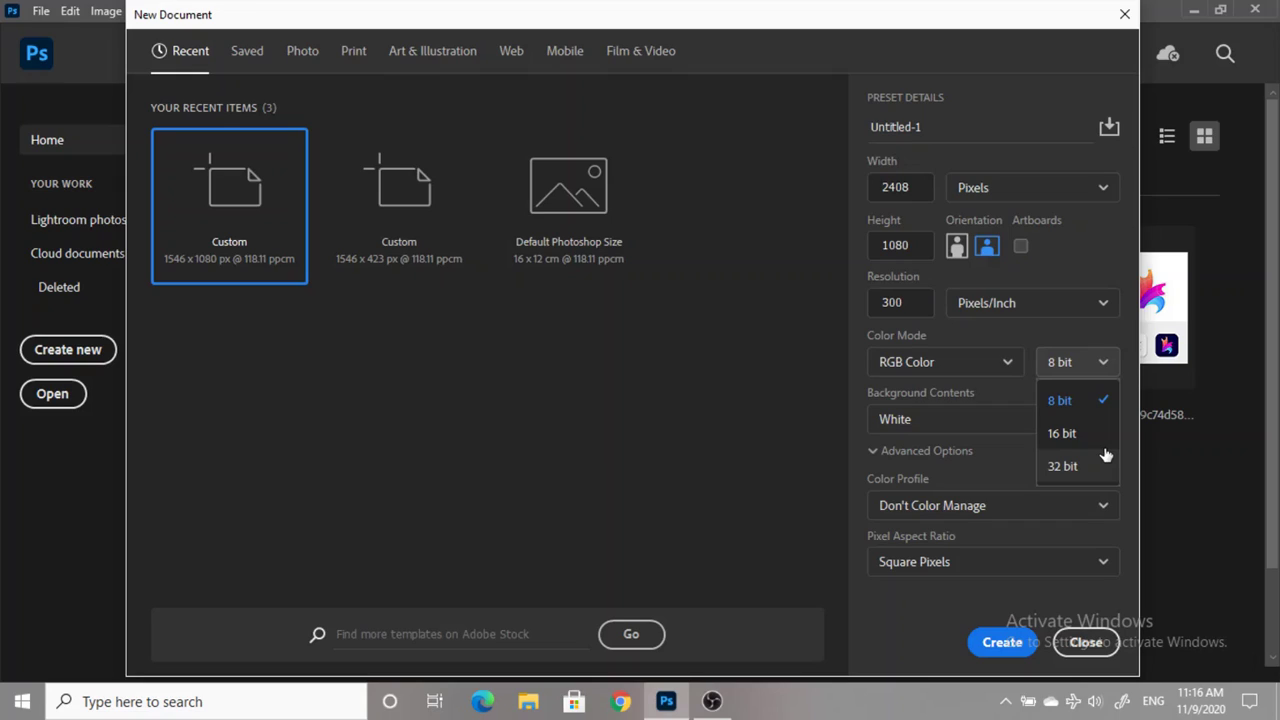
click(1054, 401)
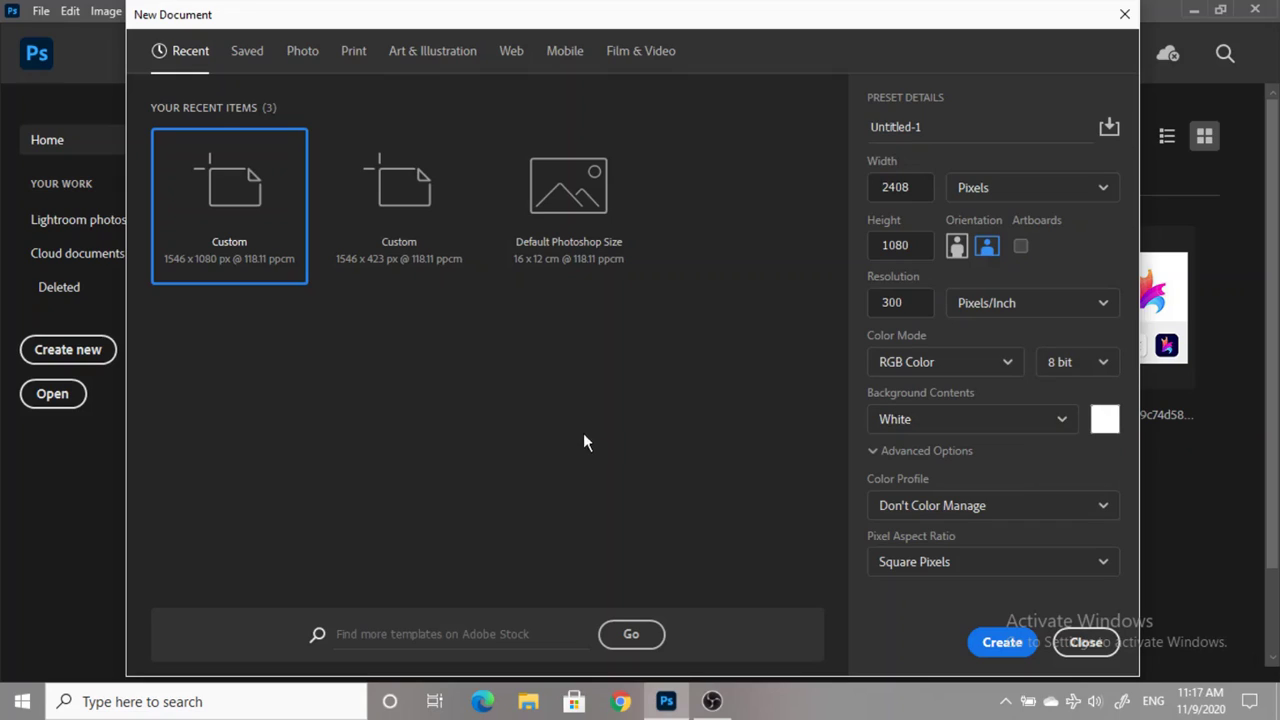
click(1031, 427)
click(1010, 448)
click(922, 192)
text(1504)
- Create the 1504×1080 px, 300 ppi document and dismiss the duplicate-layer error
click(1002, 642)
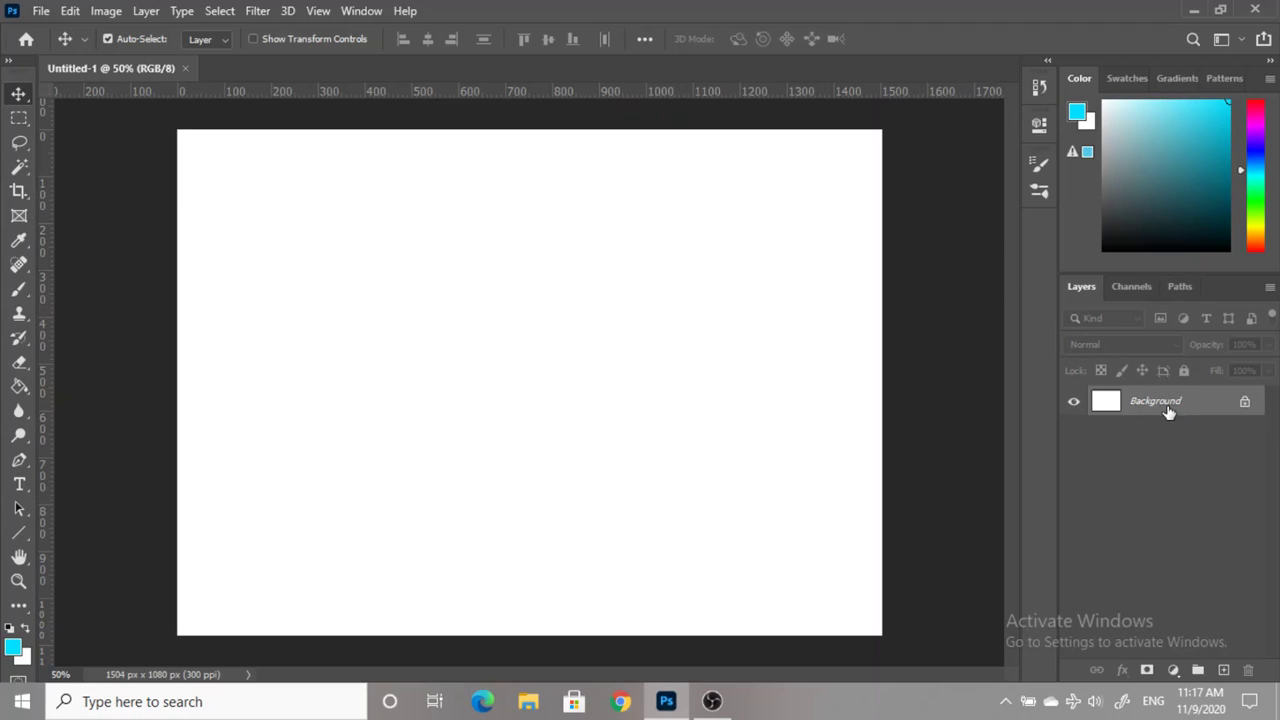
drag(1168, 412, 809, 395)
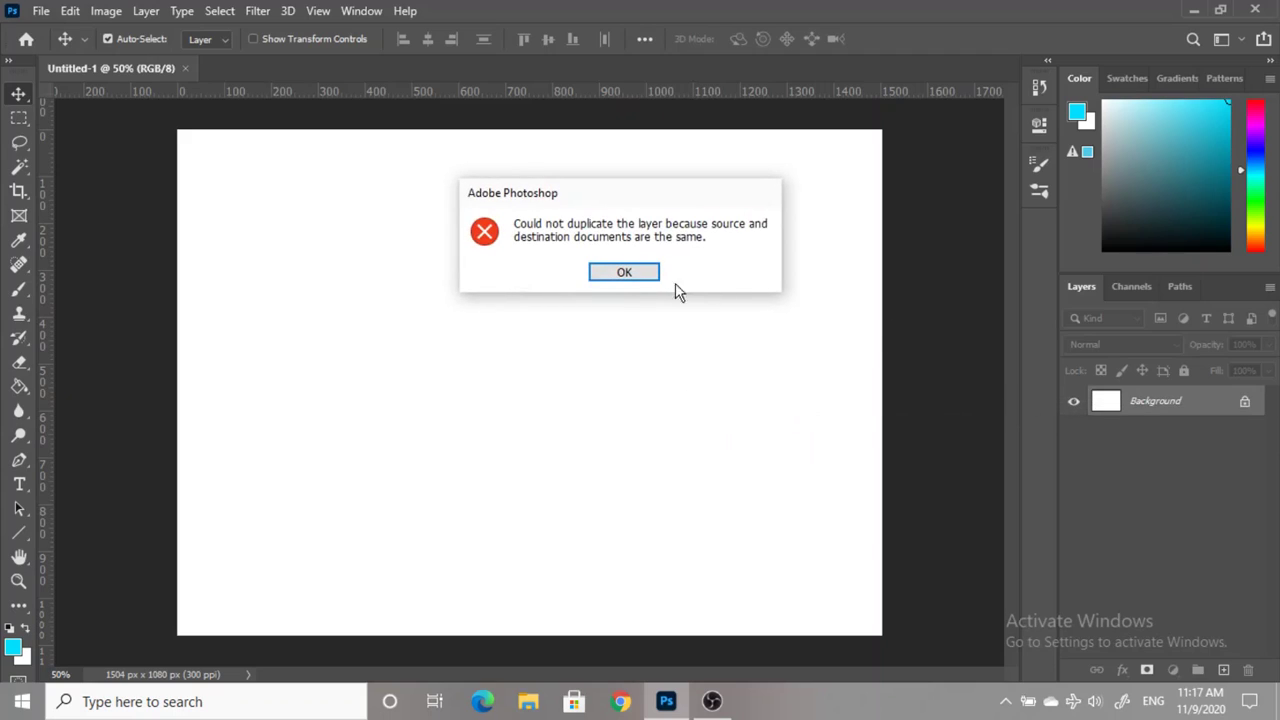
click(656, 276)
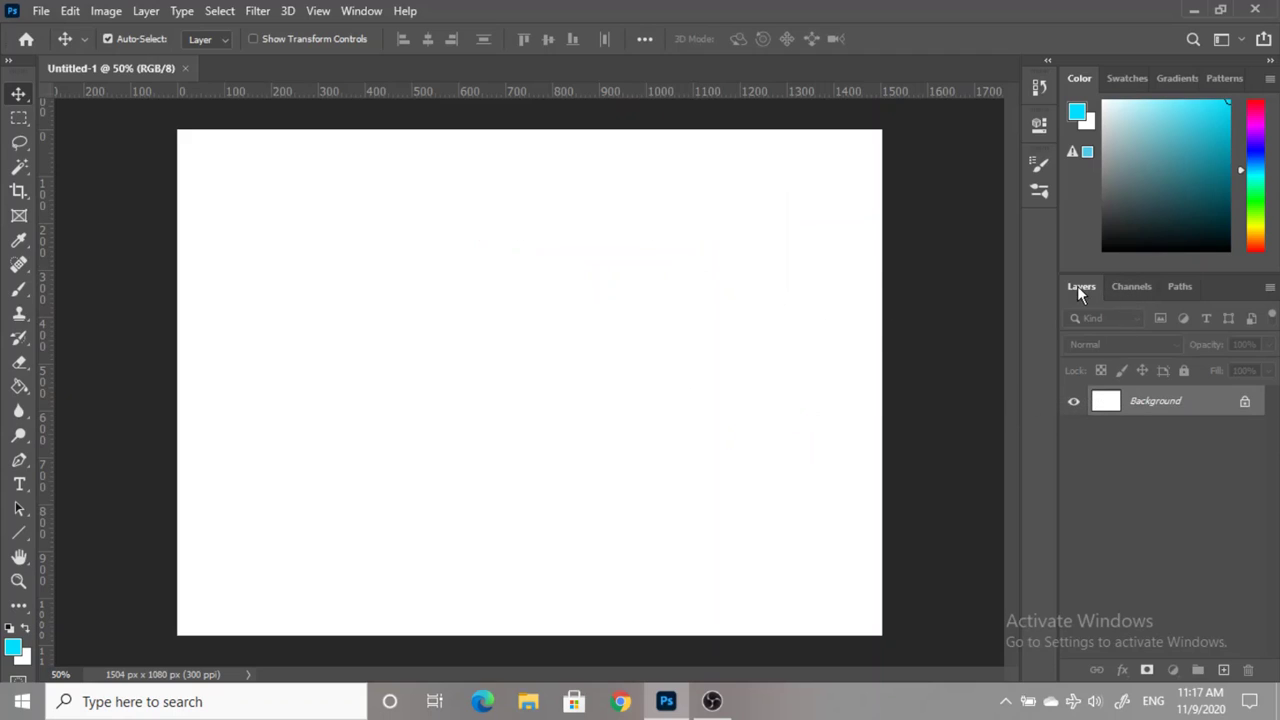
- Undock and close the Layers, Channels and Paths panels
drag(1077, 285, 808, 287)
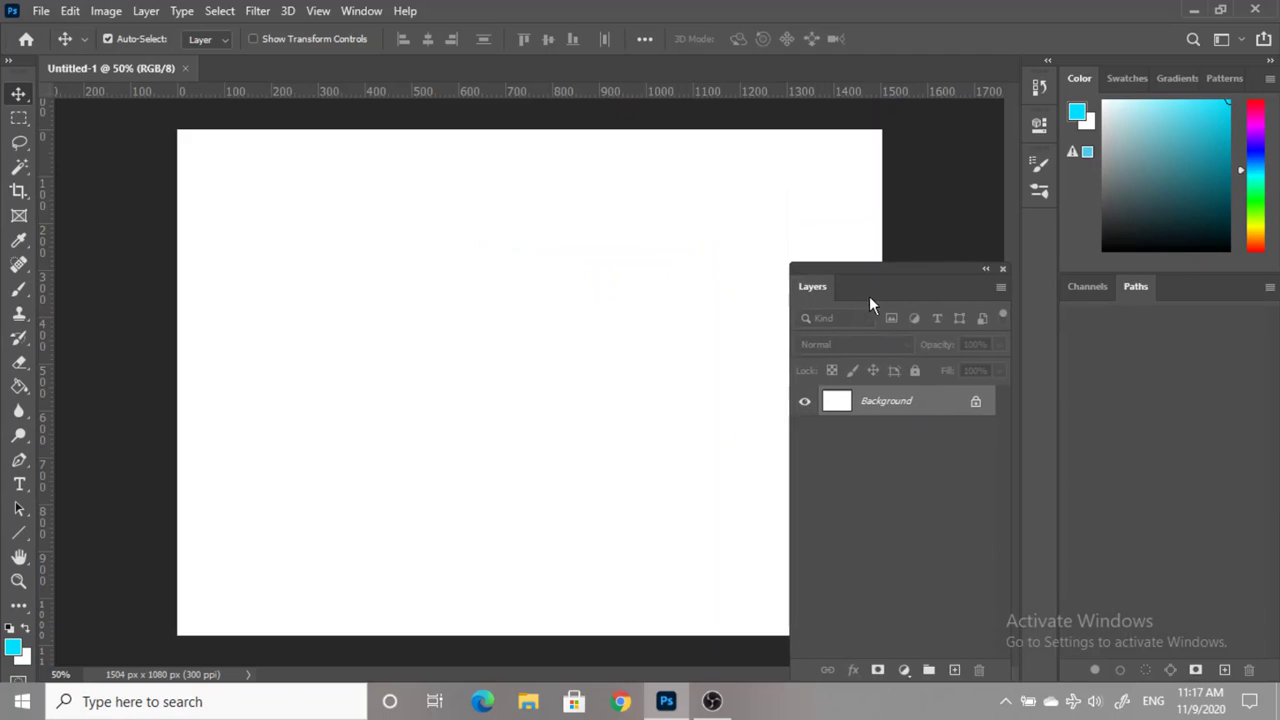
click(1001, 270)
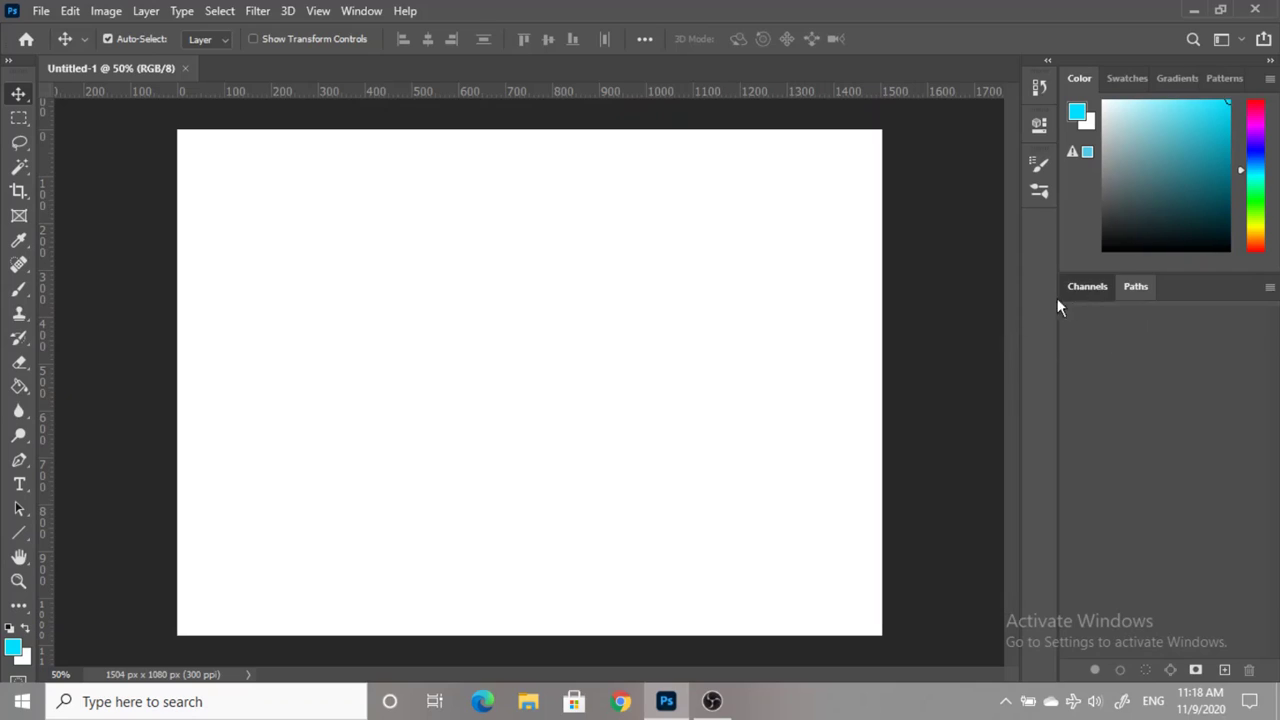
drag(1087, 287, 791, 310)
click(898, 290)
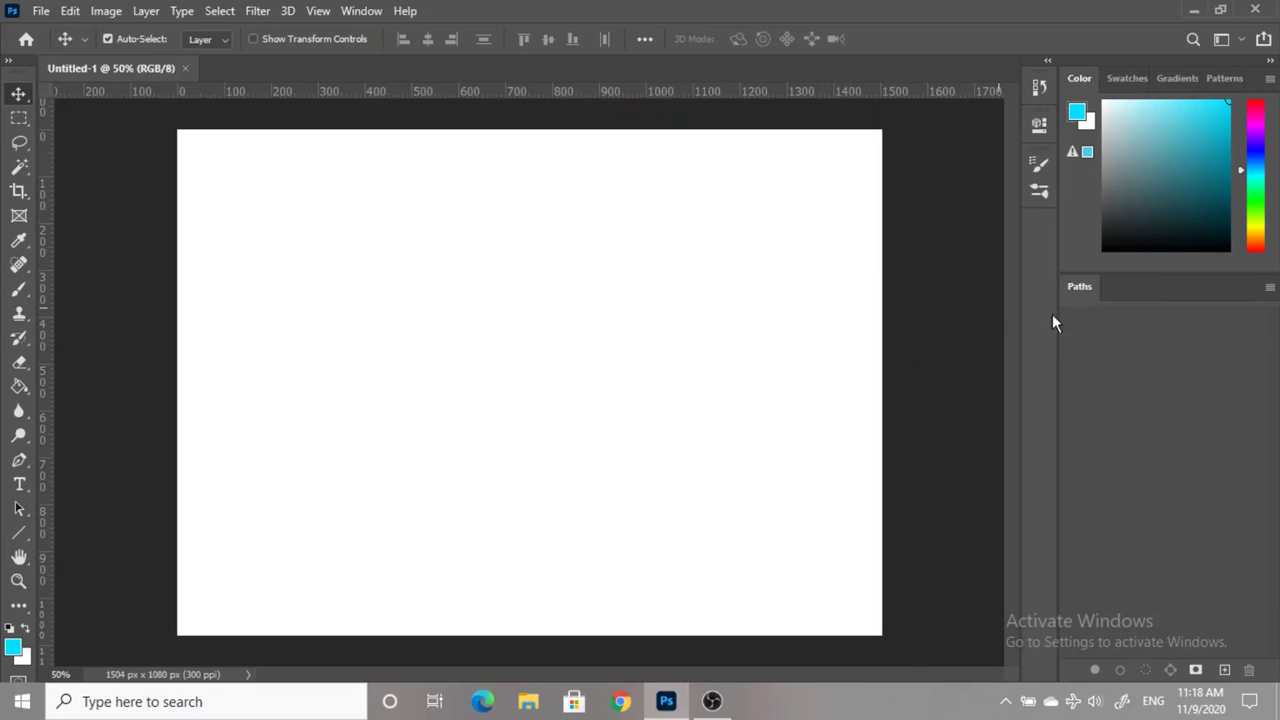
drag(1083, 293, 733, 304)
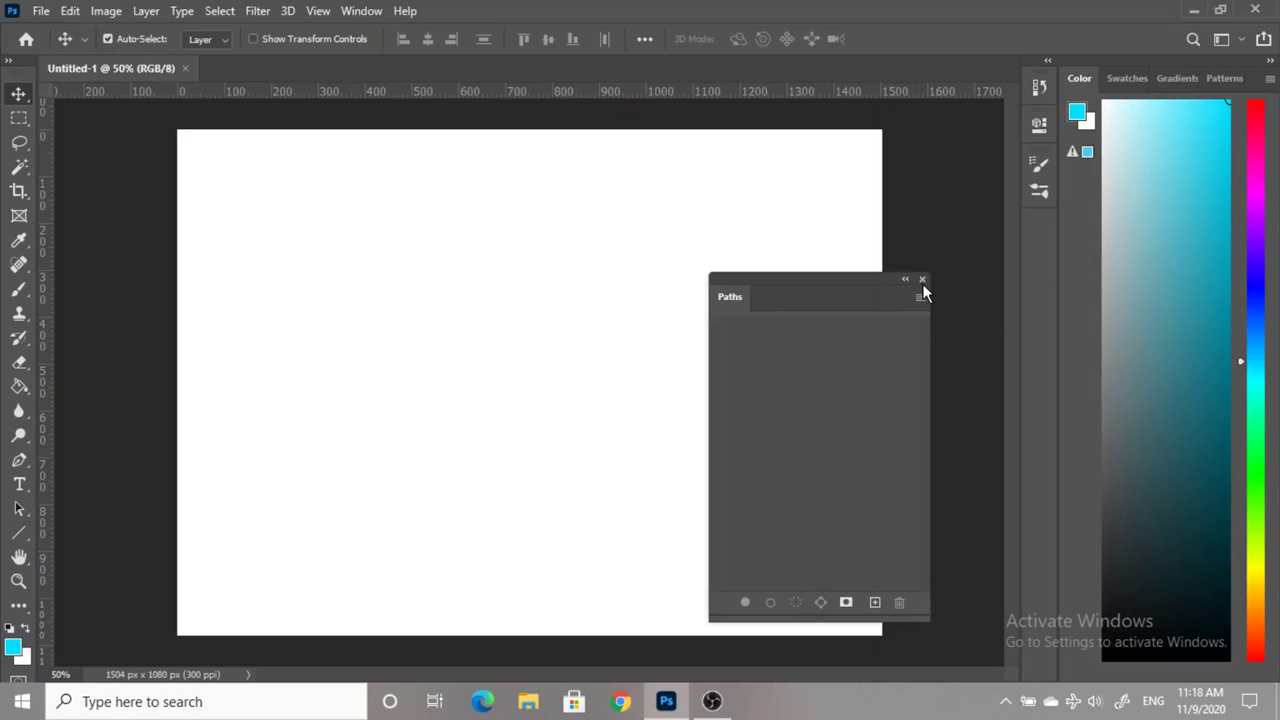
click(922, 281)
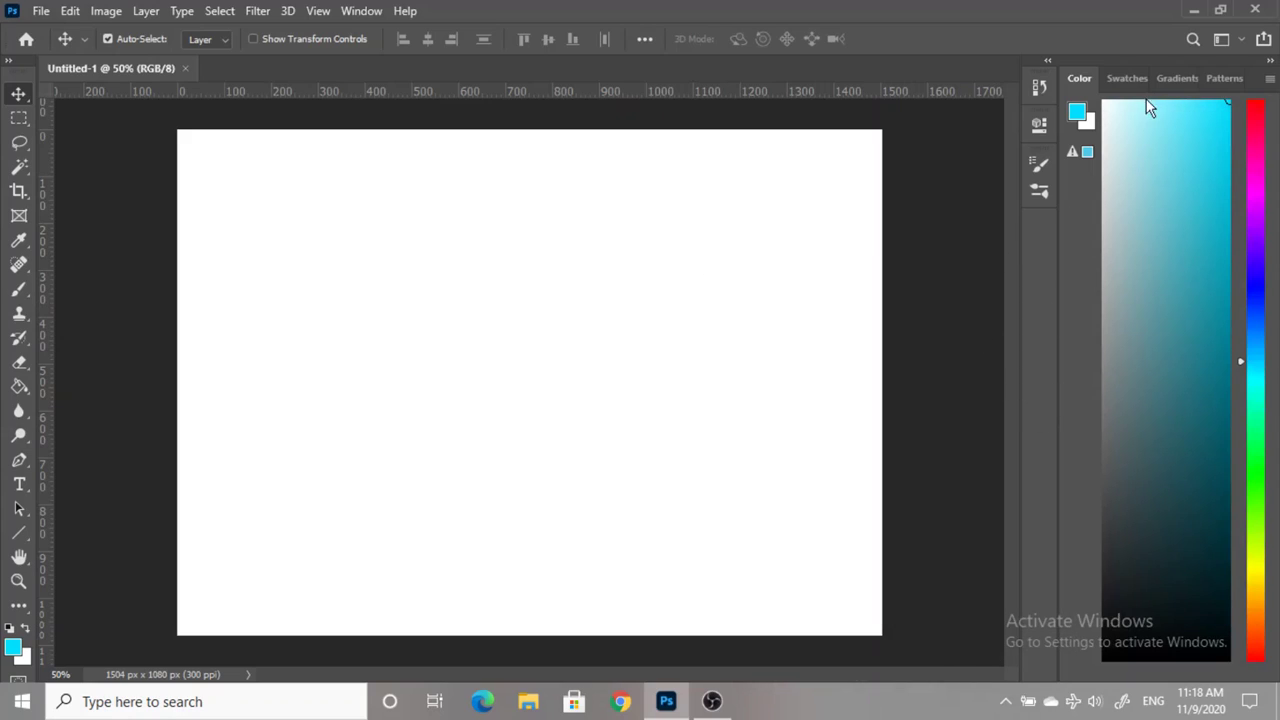
- Reset to the Essentials workspace, close Learn, narrow the dock and heighten Layers
click(369, 14)
mouse_move(434, 47)
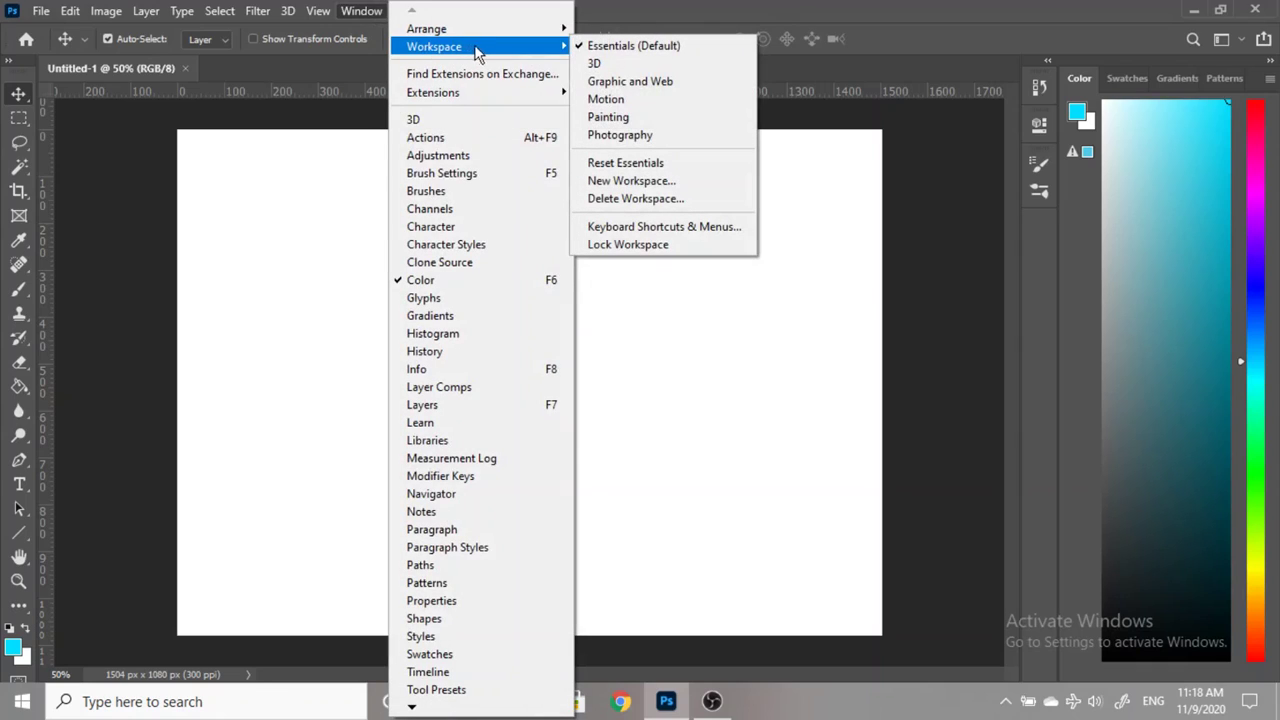
click(609, 168)
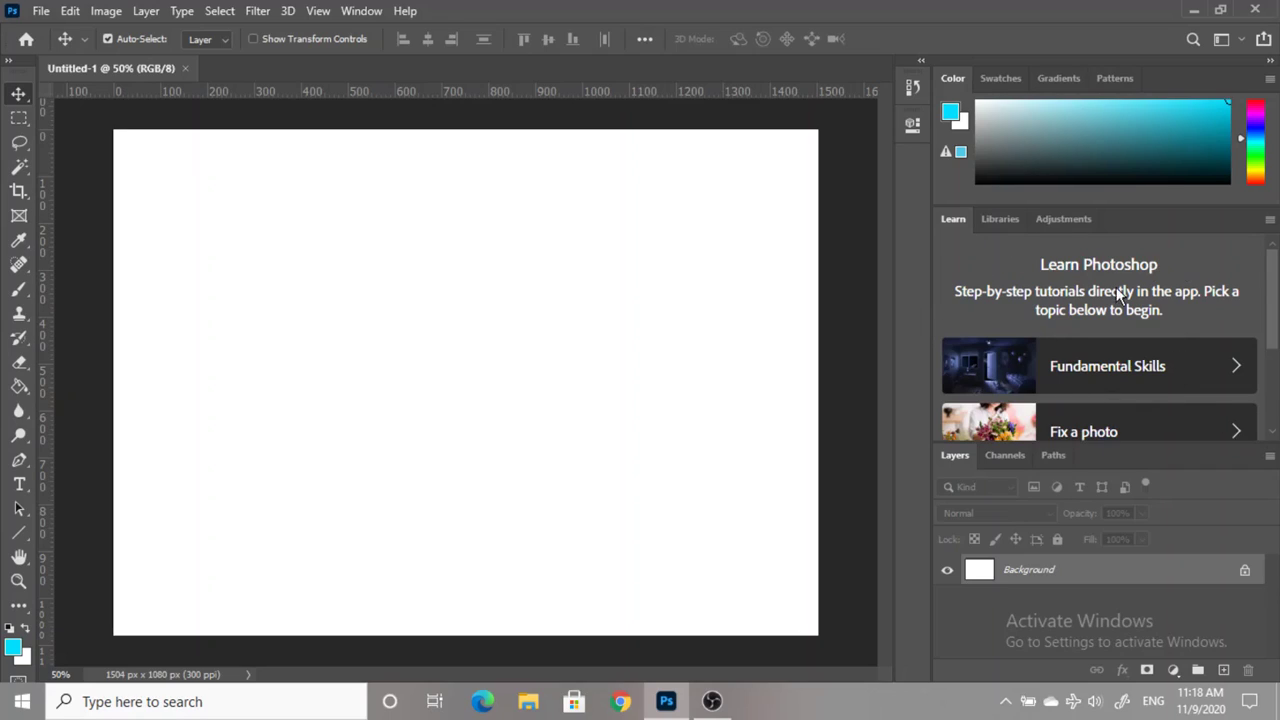
drag(955, 220, 766, 258)
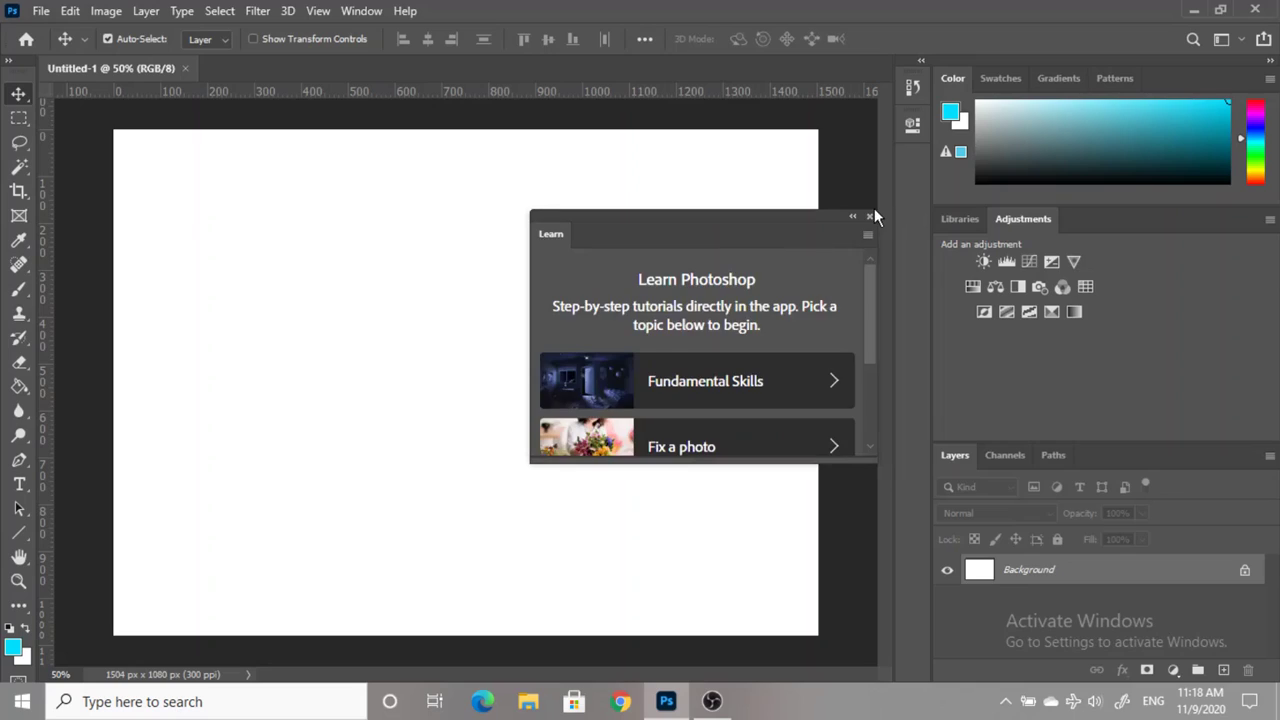
click(869, 215)
drag(931, 305, 1058, 305)
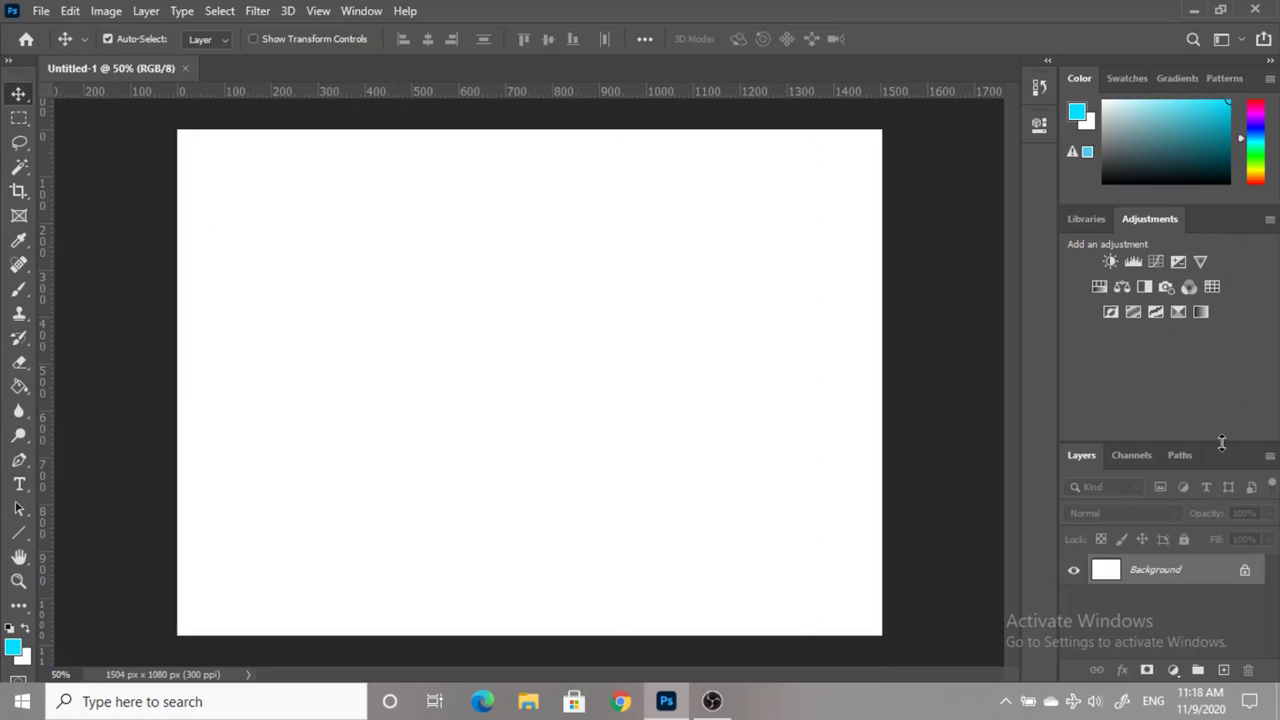
drag(1222, 442, 1198, 342)
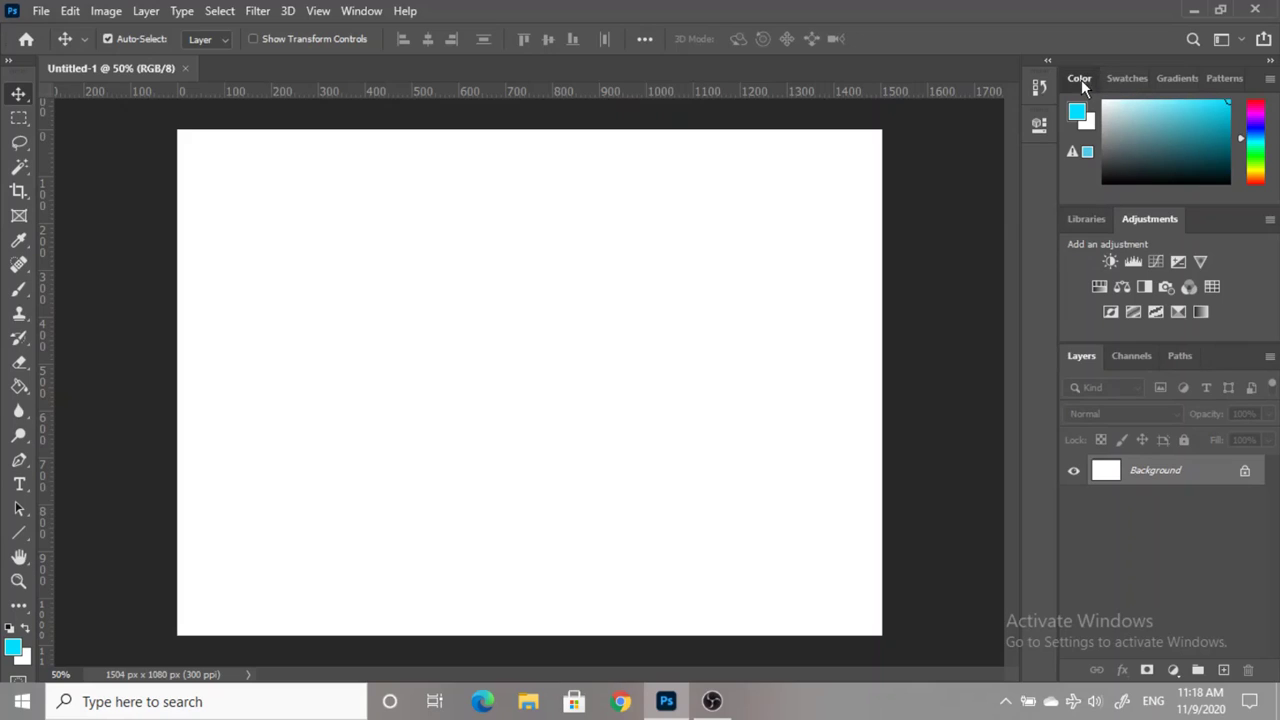
- Pull out and close the floating Color and Swatches panels
drag(1081, 79, 687, 156)
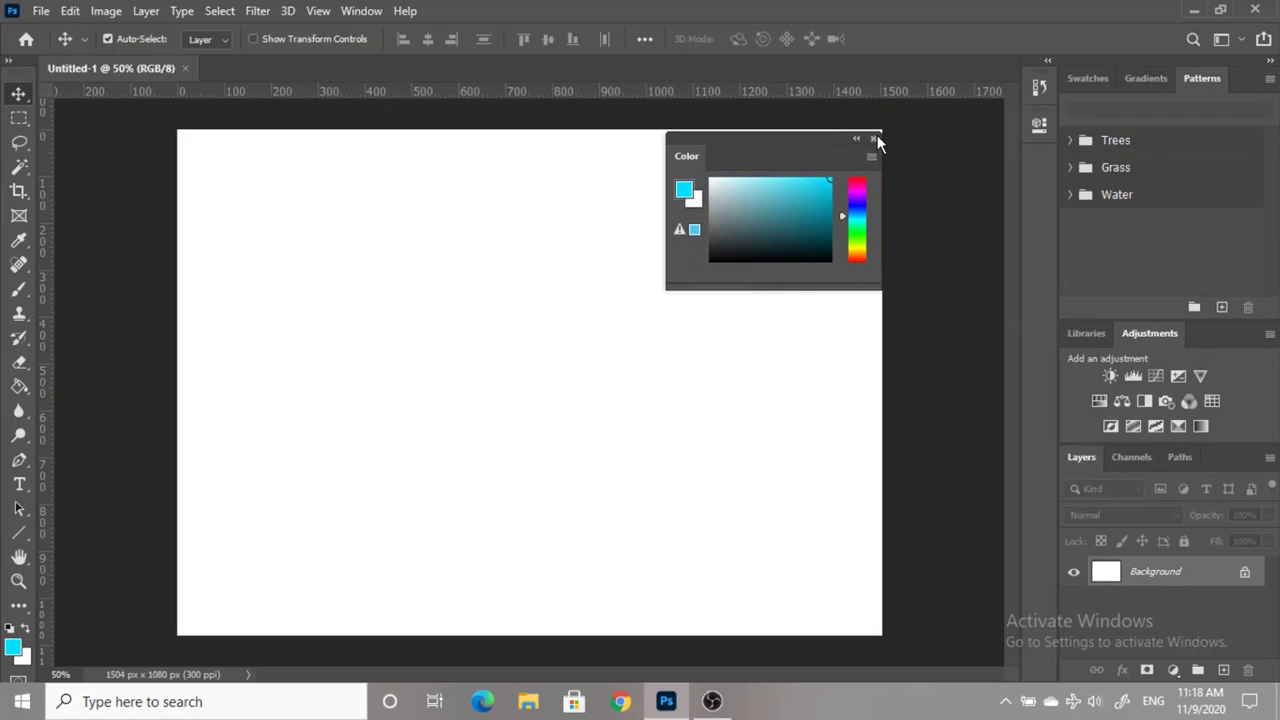
click(875, 138)
drag(1087, 78, 777, 222)
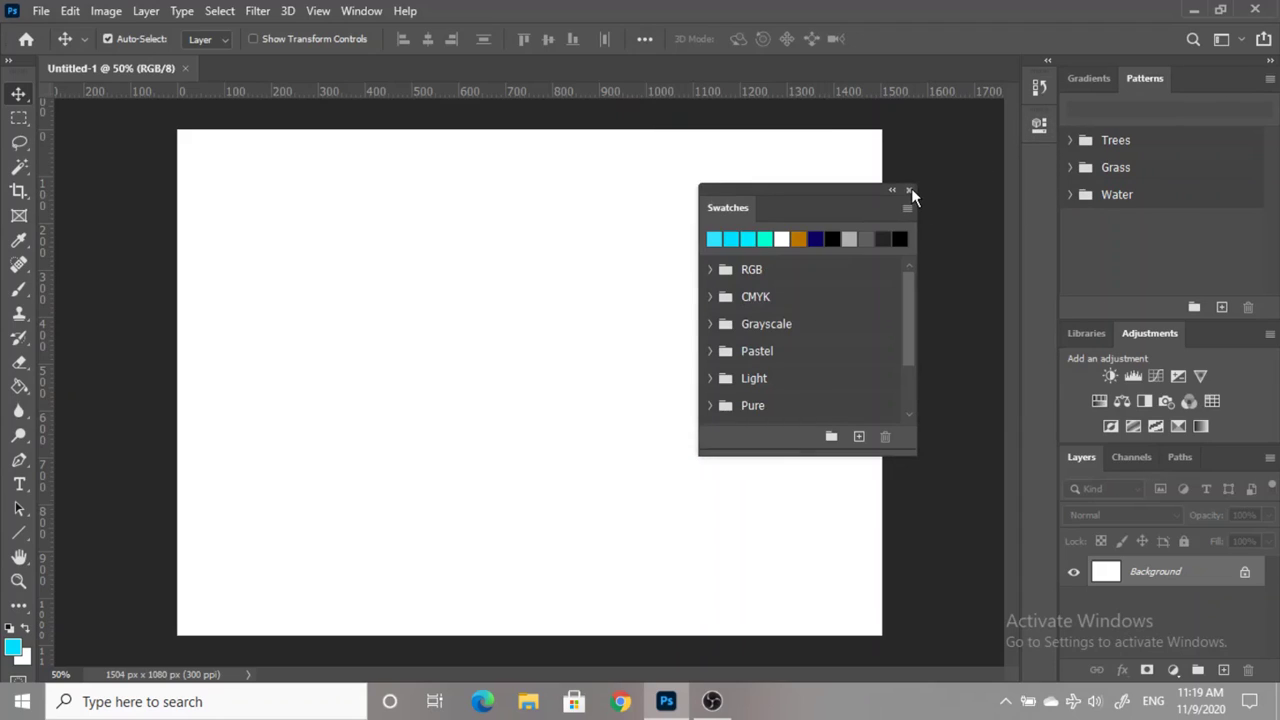
click(909, 189)
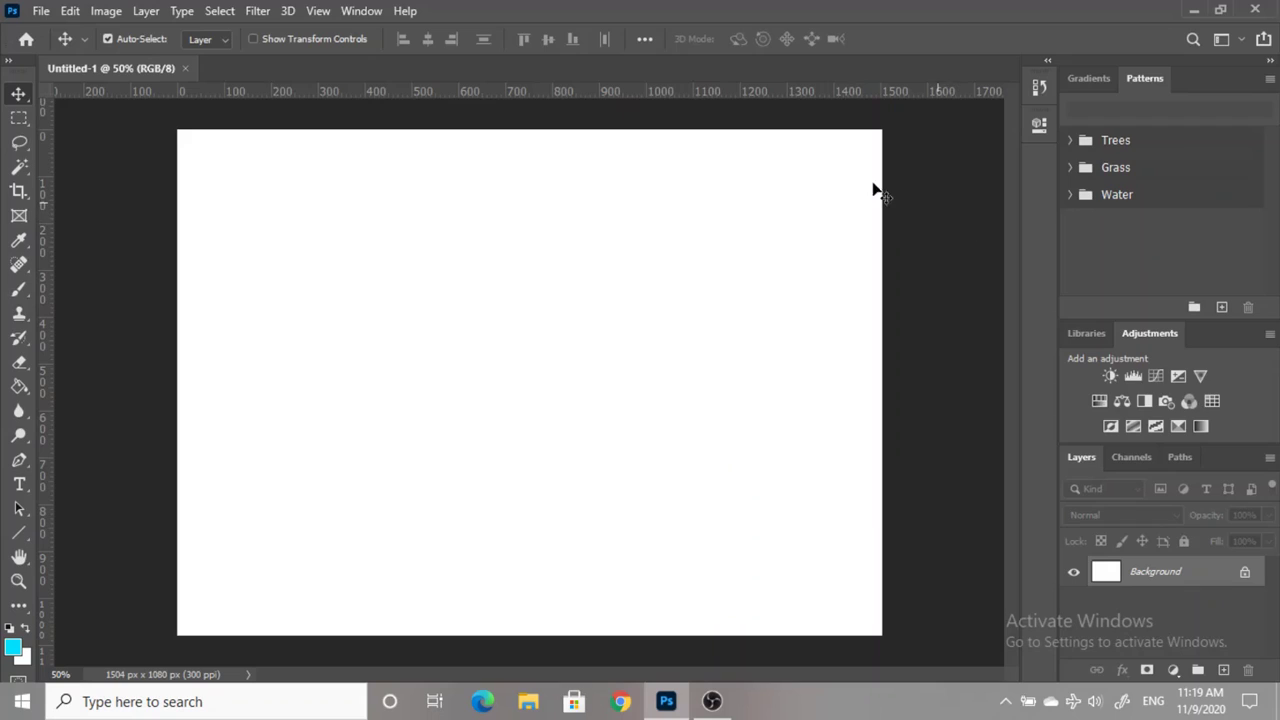
click(362, 11)
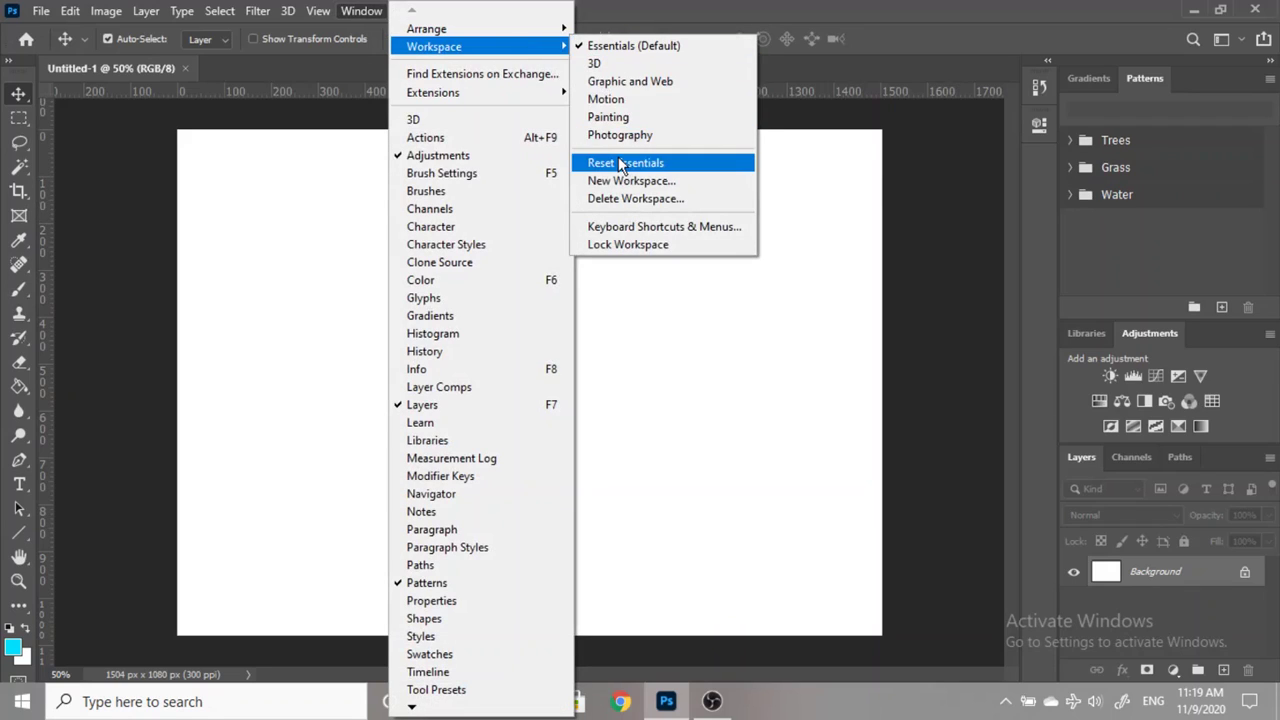
- Reapply Reset Essentials, remove the Learn panel, narrow the dock and make Layers taller
click(622, 165)
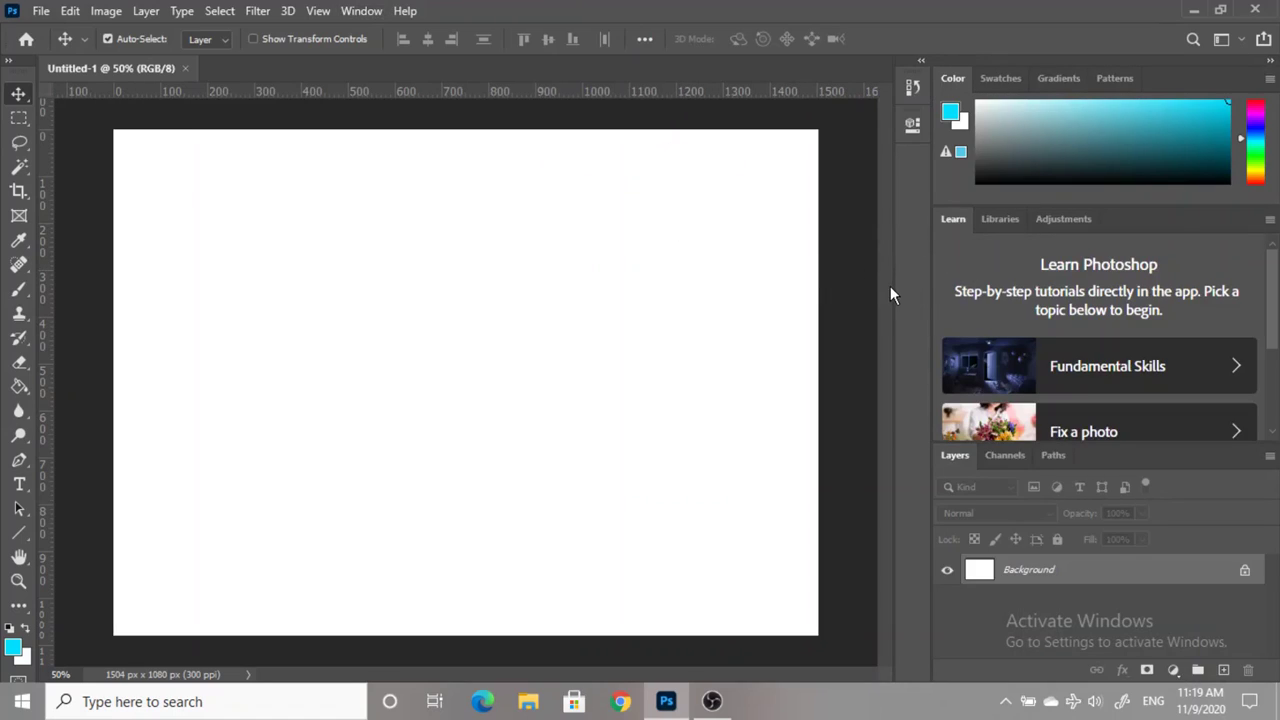
drag(953, 219, 873, 220)
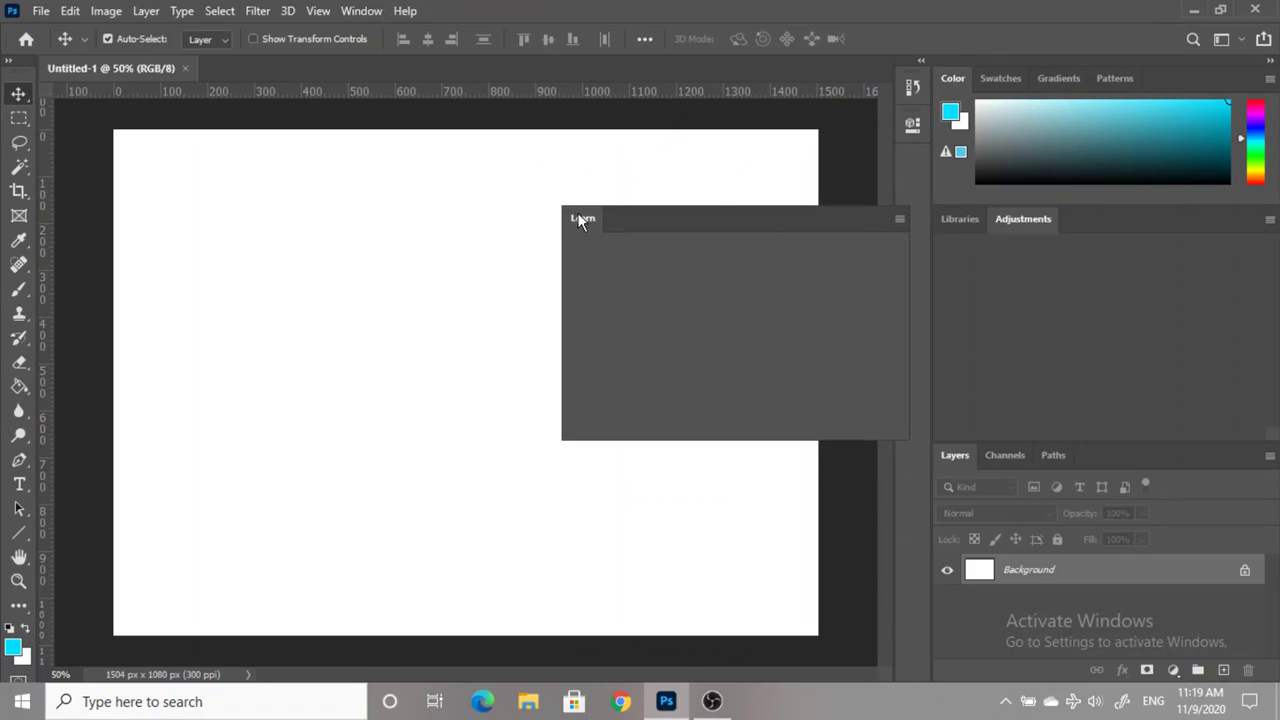
click(902, 201)
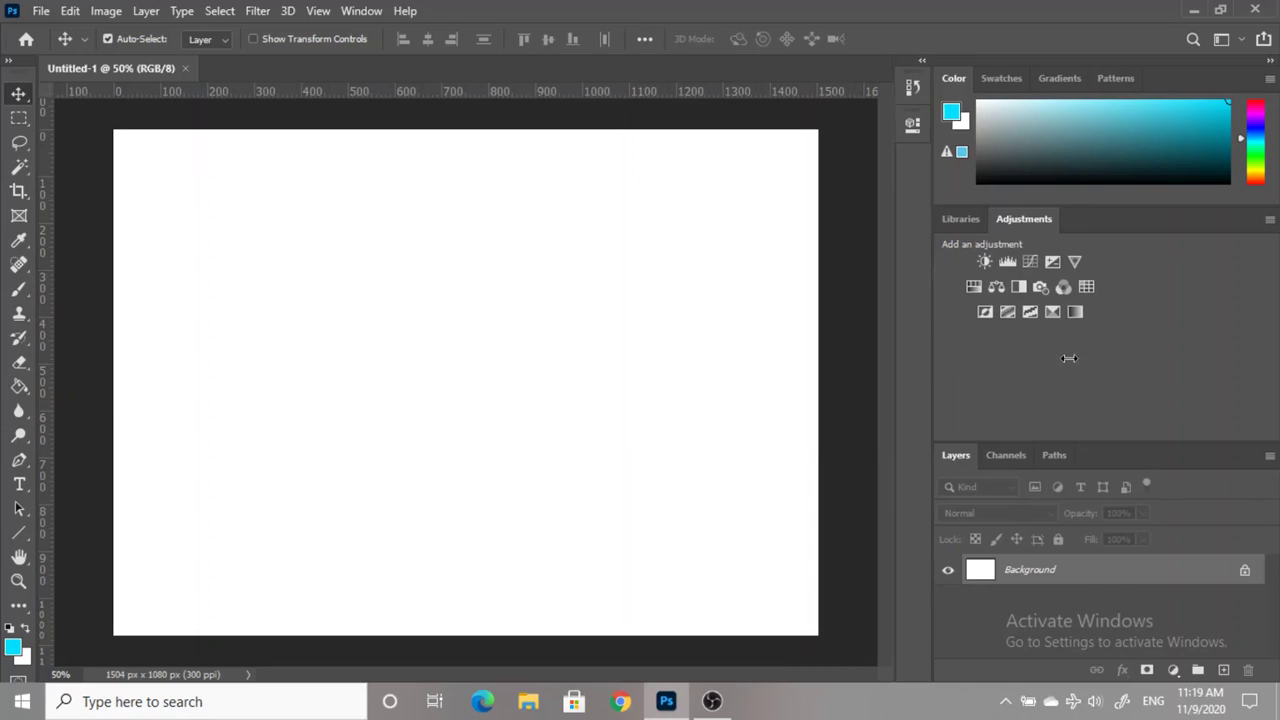
drag(929, 369, 1165, 350)
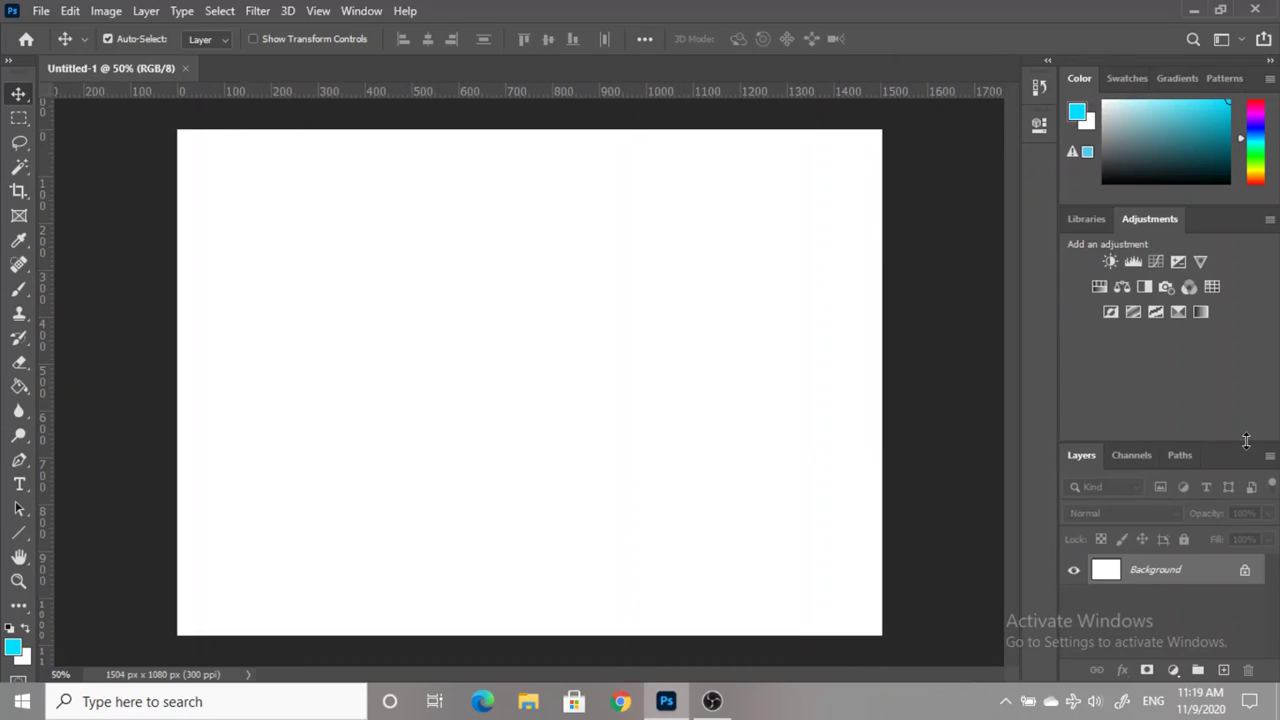
mouse_move(1247, 441)
mouse_down()
mouse_move(1243, 325)
mouse_move(1243, 347)
mouse_up()
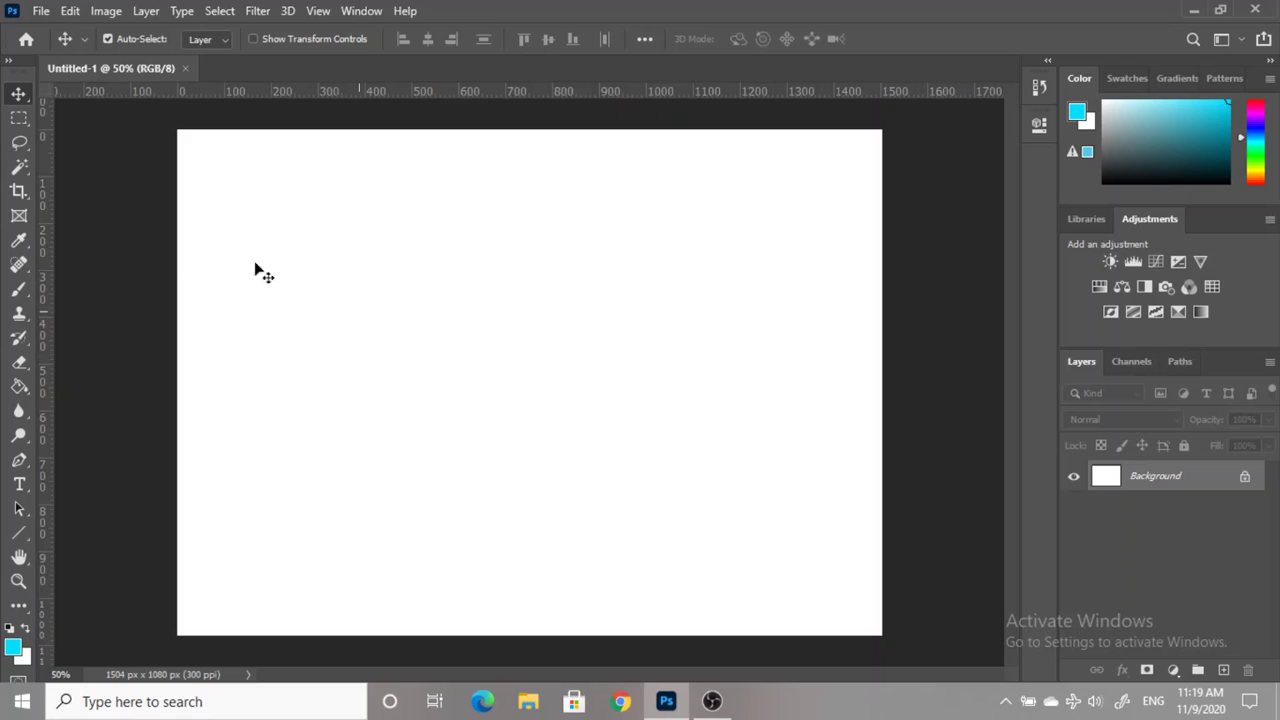
- Open Game Pixel 1.jpg through File > Open as a second document tab
click(38, 11)
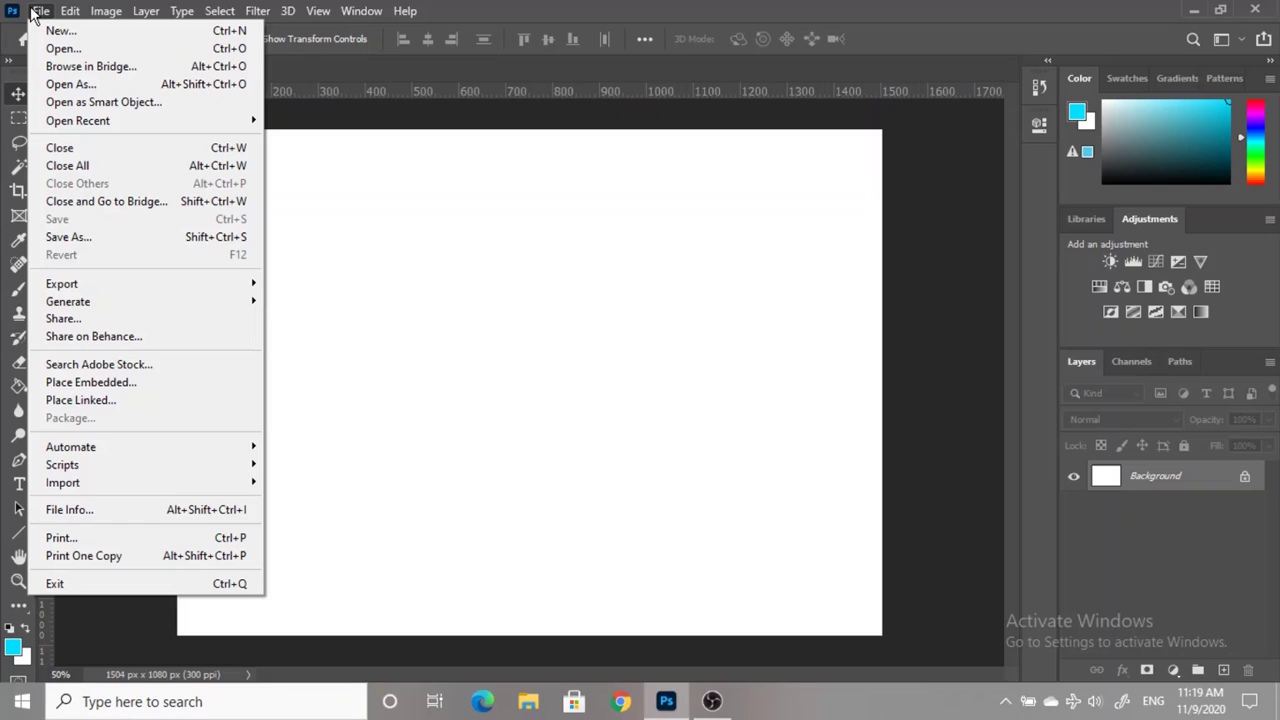
click(38, 11)
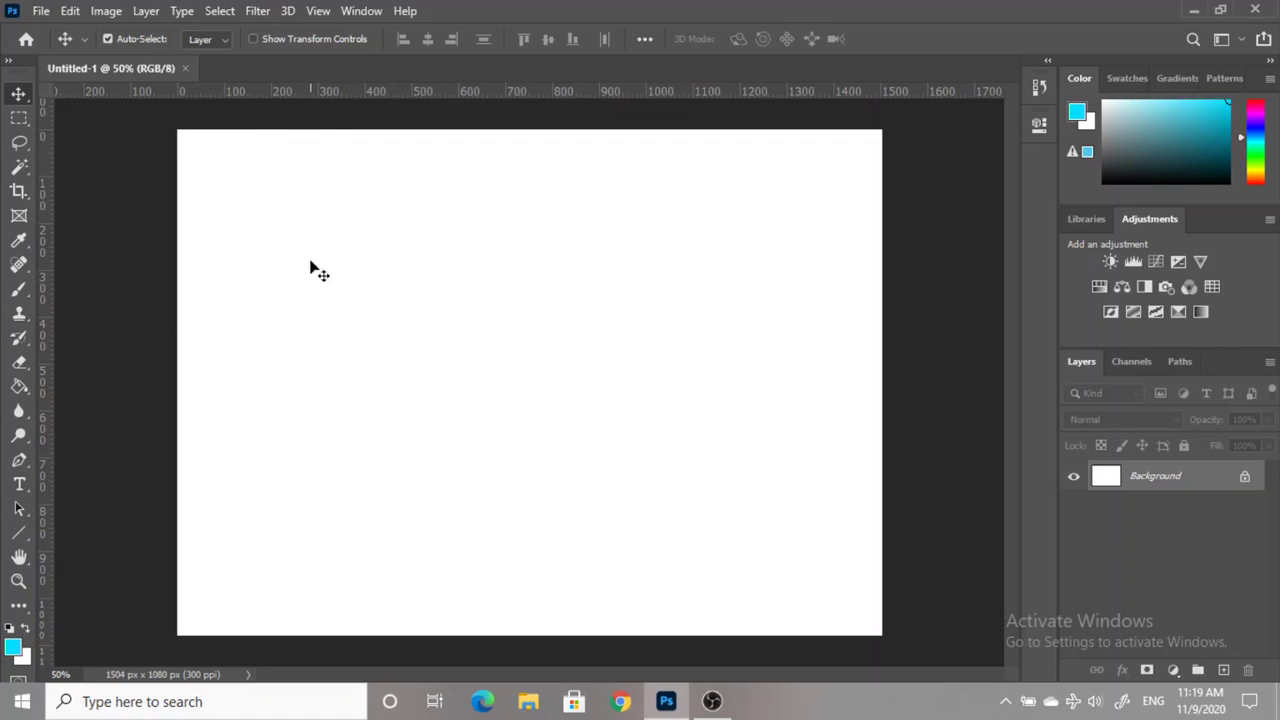
click(41, 11)
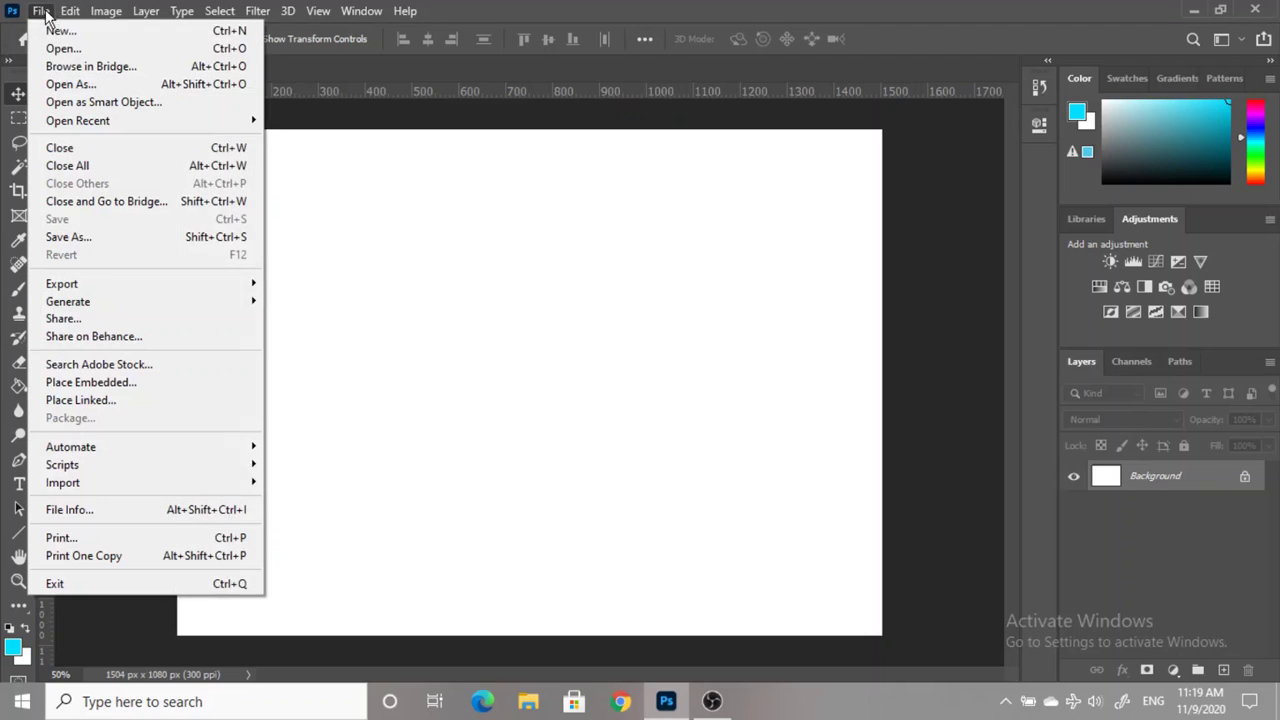
click(60, 49)
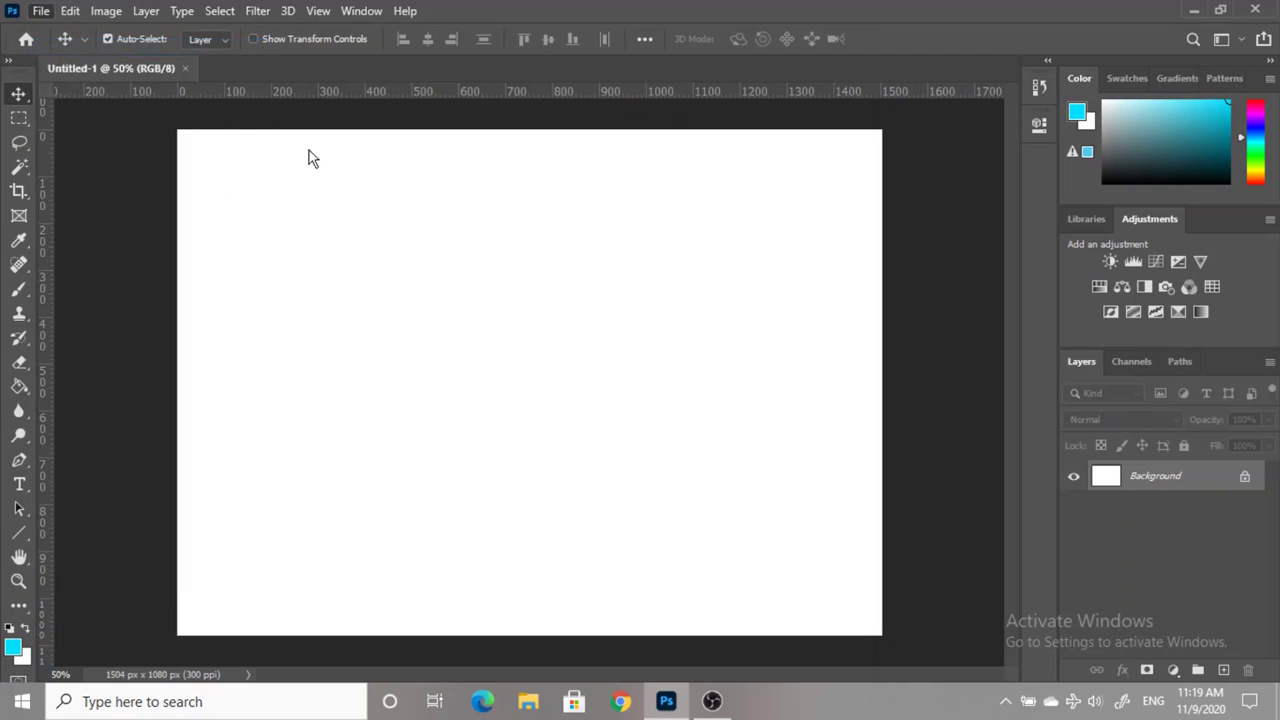
drag(289, 20, 862, 42)
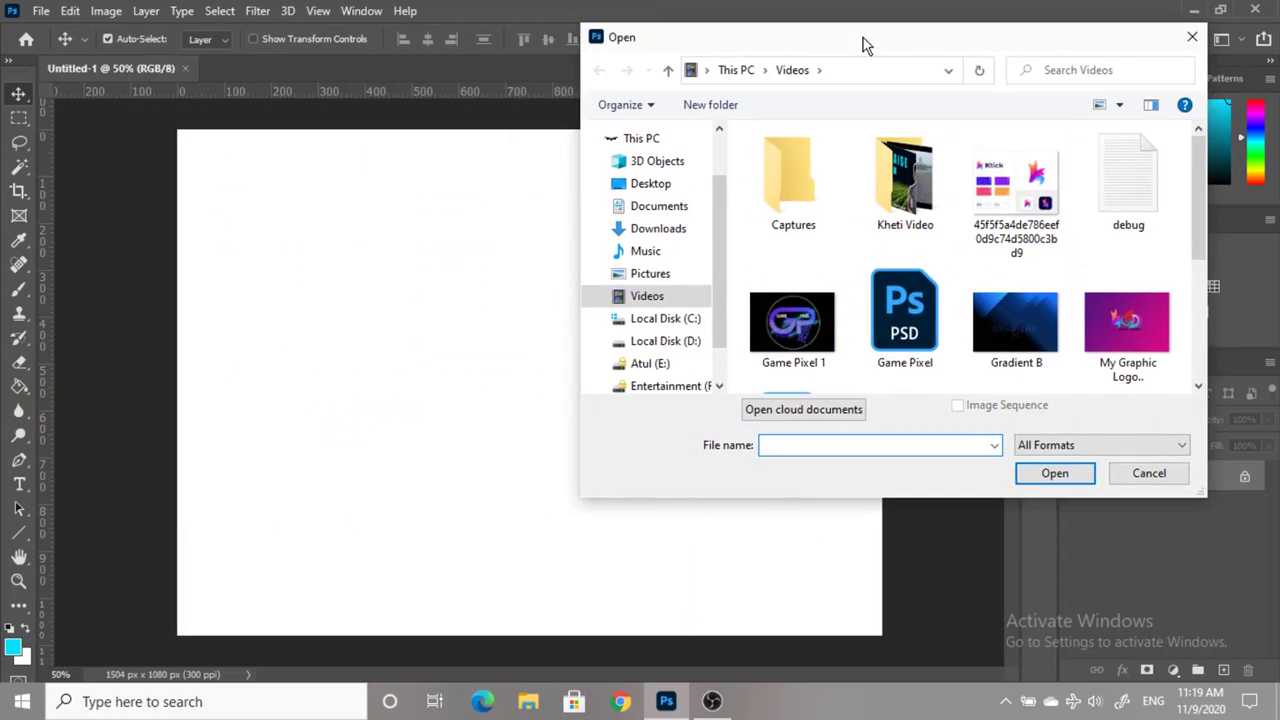
double_click(770, 328)
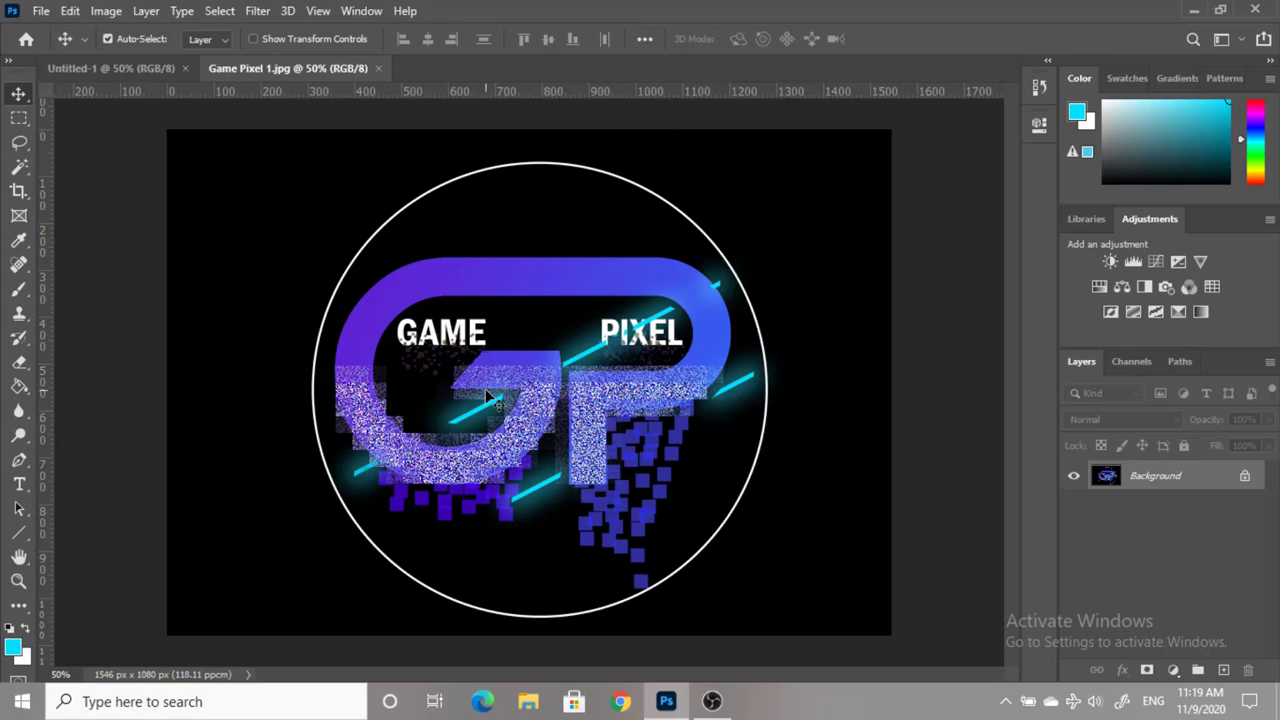
- Drag the Game Pixel logo into Untitled-1 as Layer 1 and reposition it
click(88, 64)
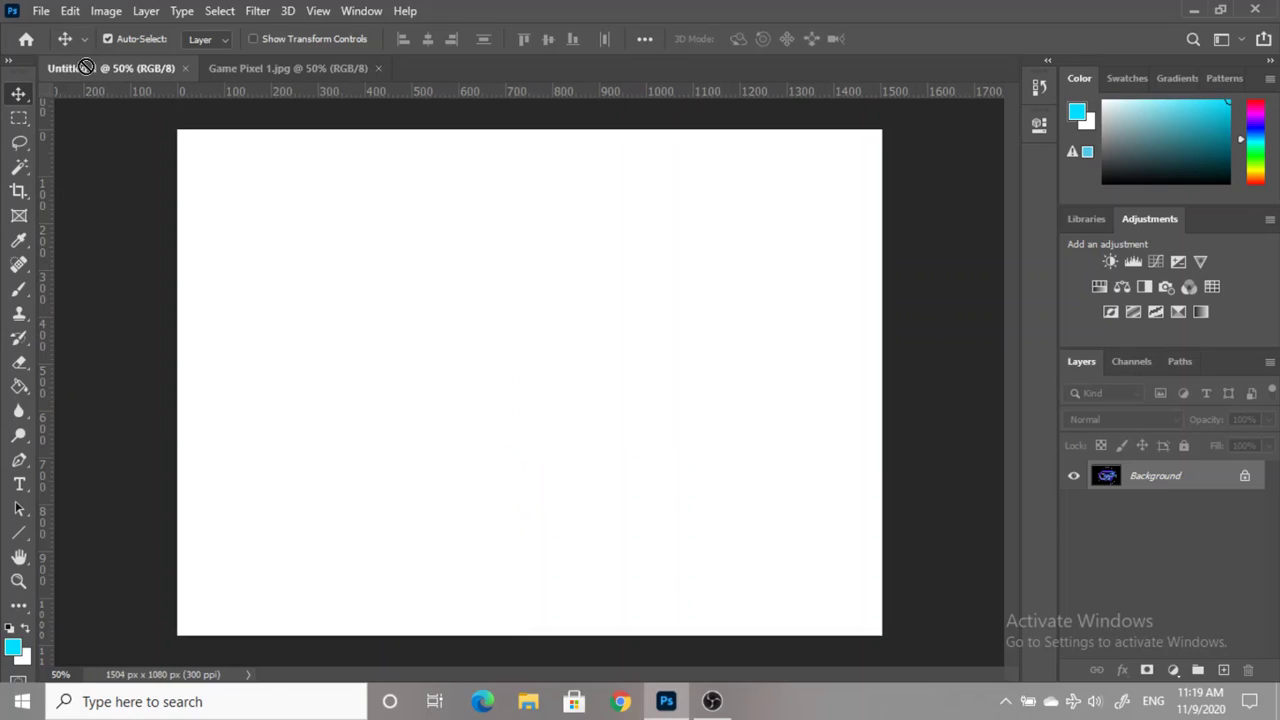
drag(490, 358, 523, 375)
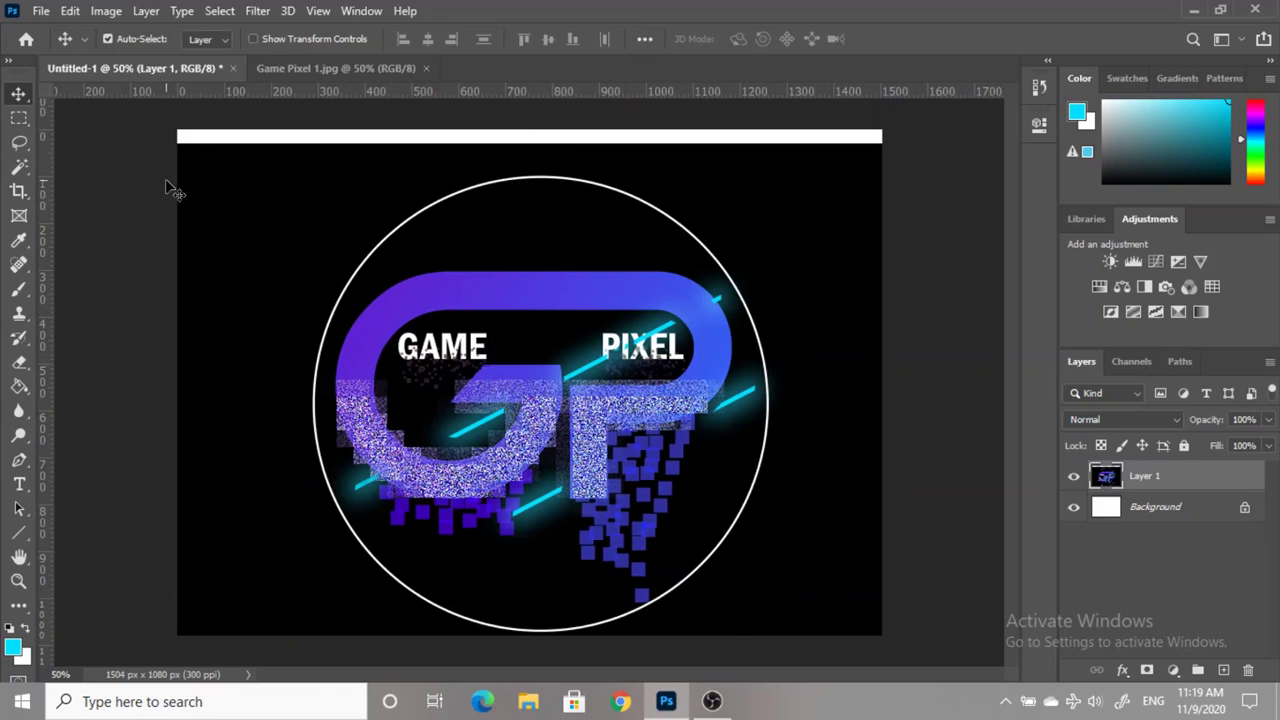
drag(578, 405, 378, 318)
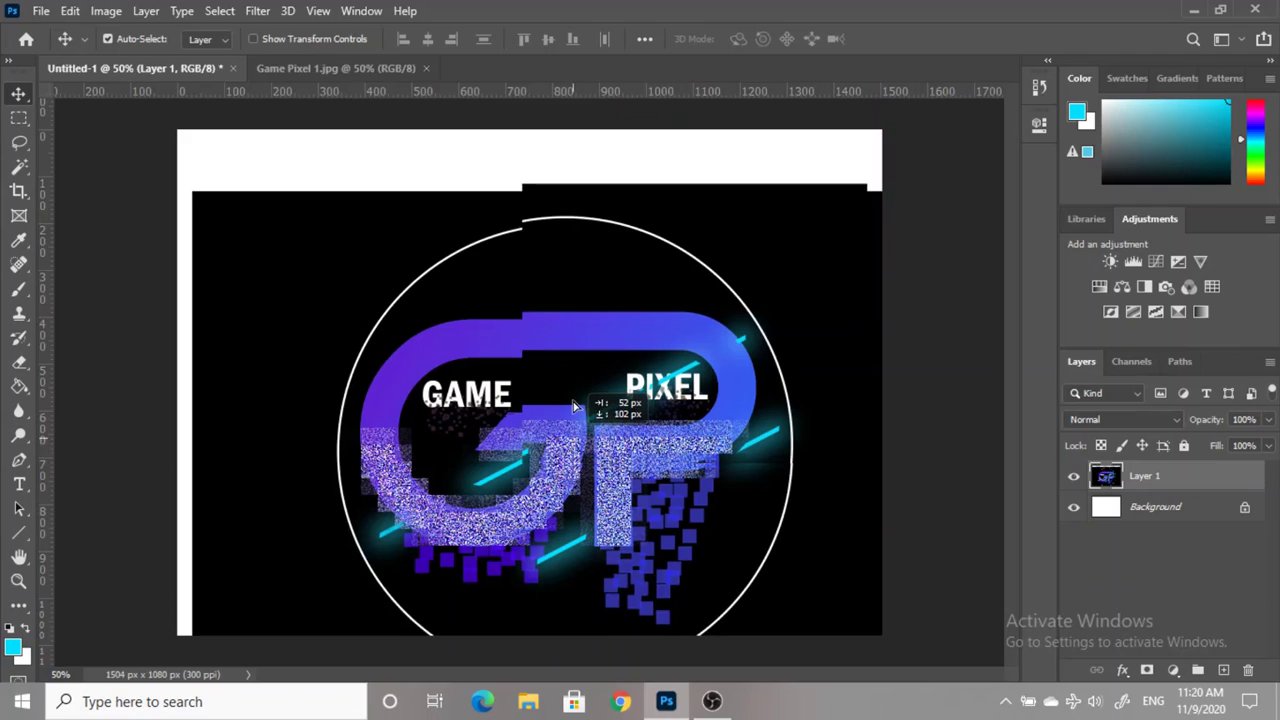
drag(378, 318, 686, 405)
drag(655, 265, 550, 275)
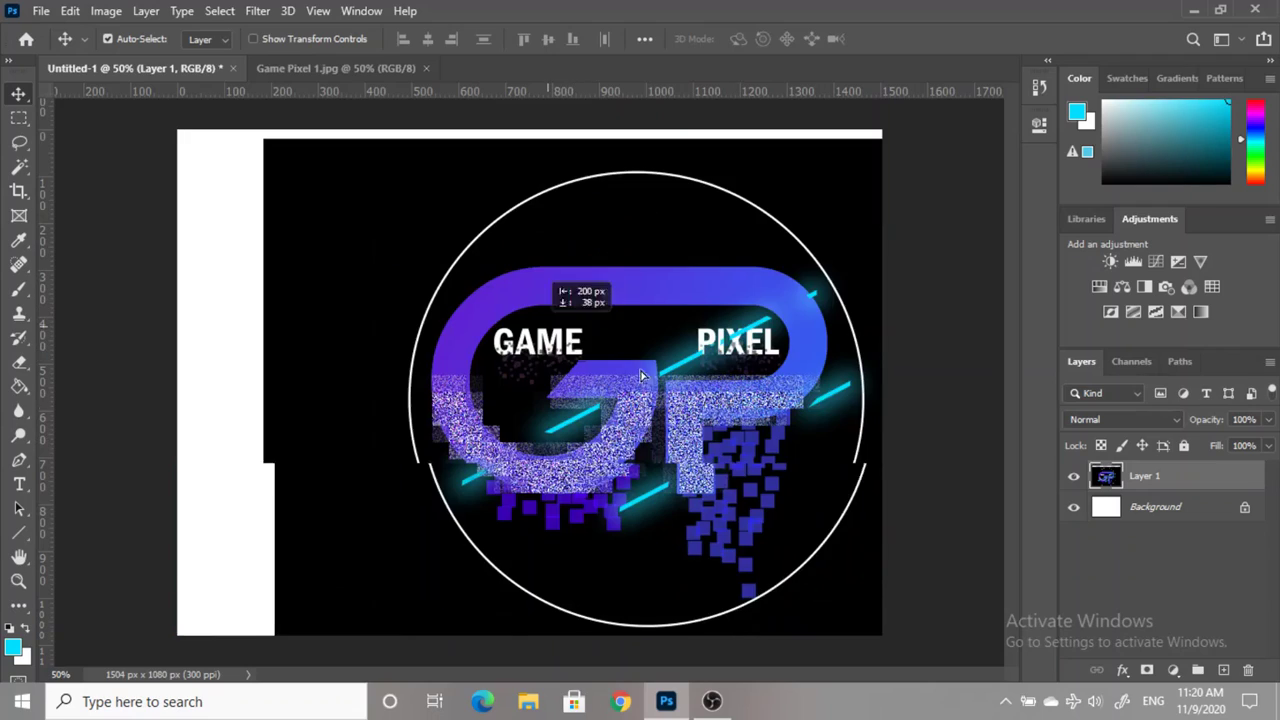
- Add an empty Layer 2 and hide the logo layer
click(1224, 669)
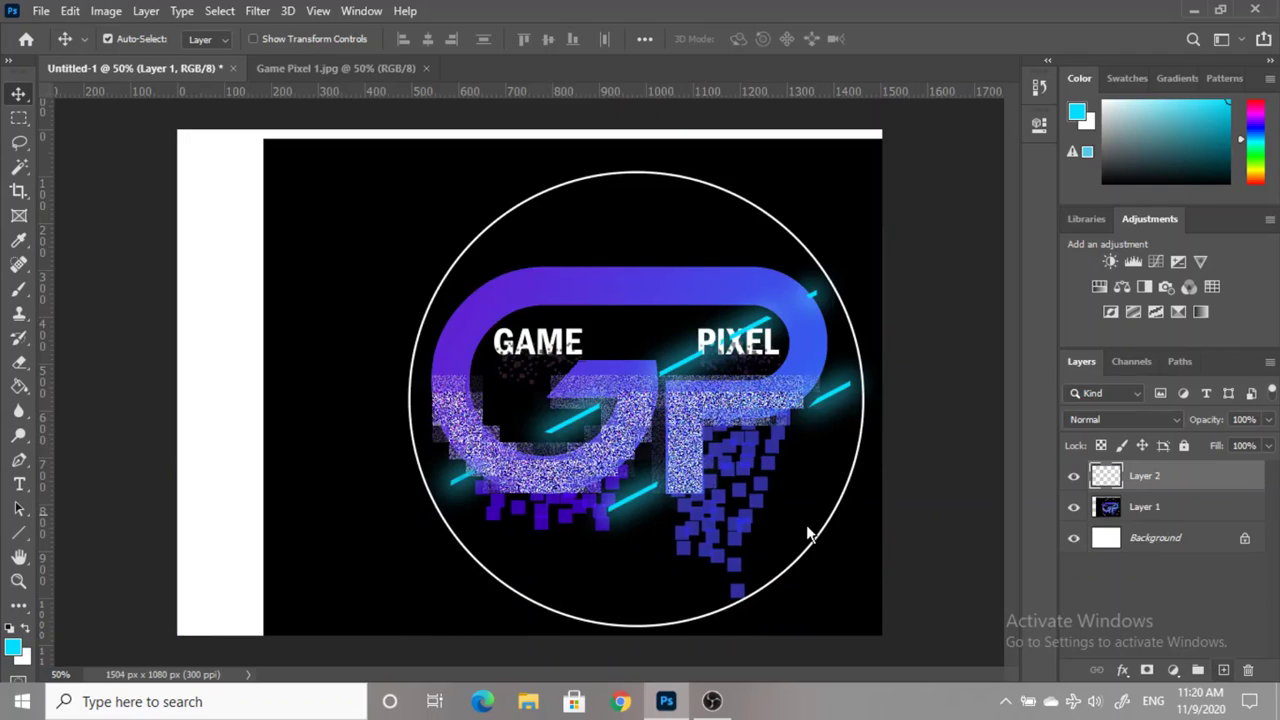
click(1074, 507)
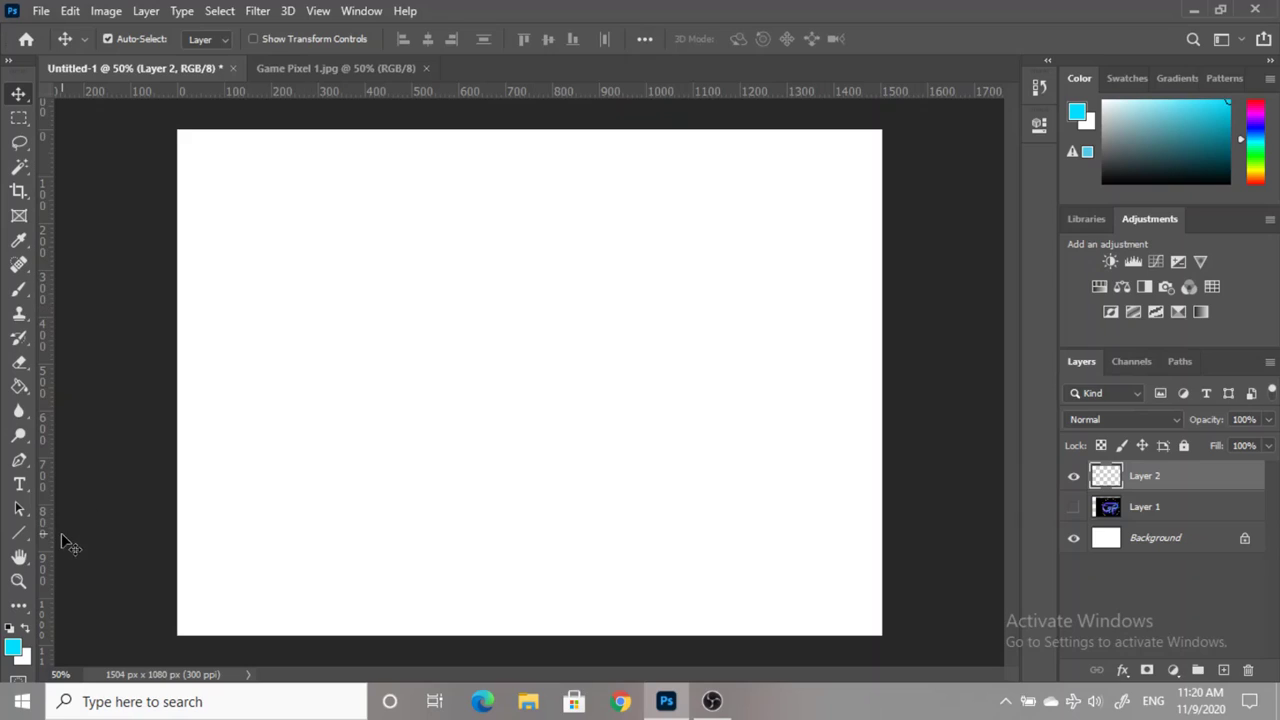
click(18, 533)
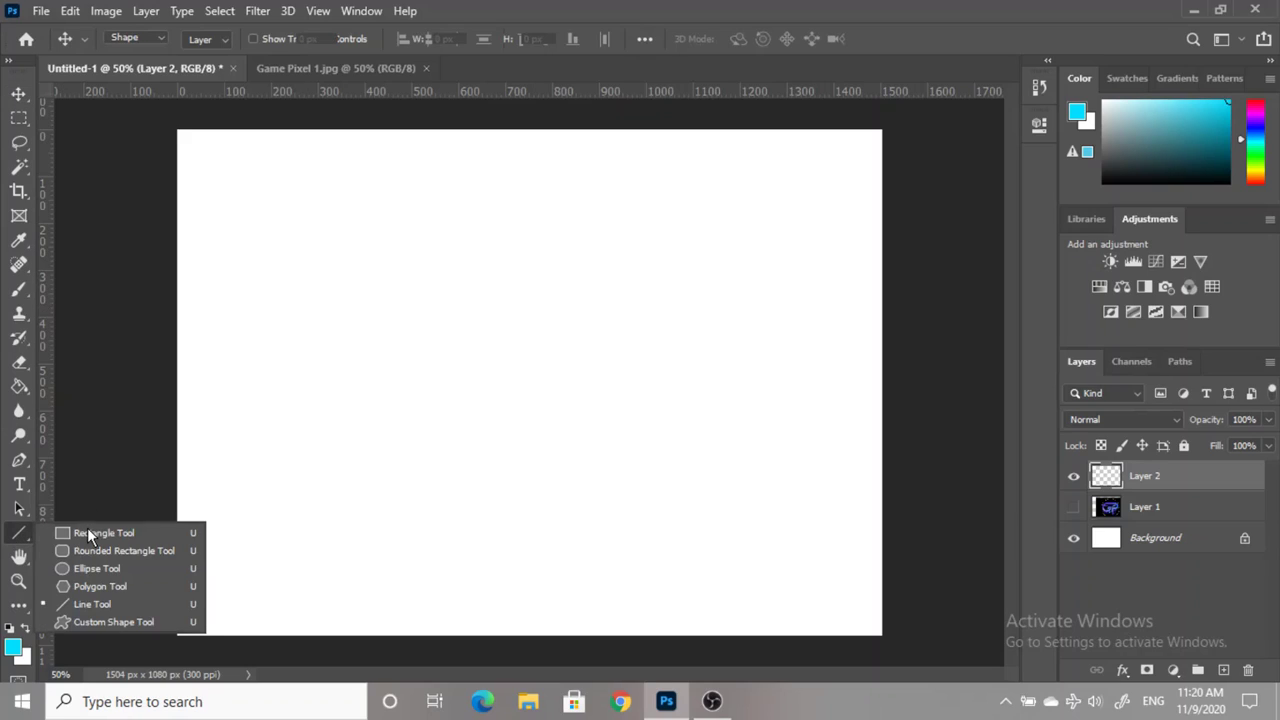
- Draw a cyan-filled rectangle left of the canvas centre, undoing the stray extra shape
click(87, 532)
mouse_move(350, 290)
mouse_down()
mouse_move(497, 377)
mouse_move(552, 454)
mouse_up()
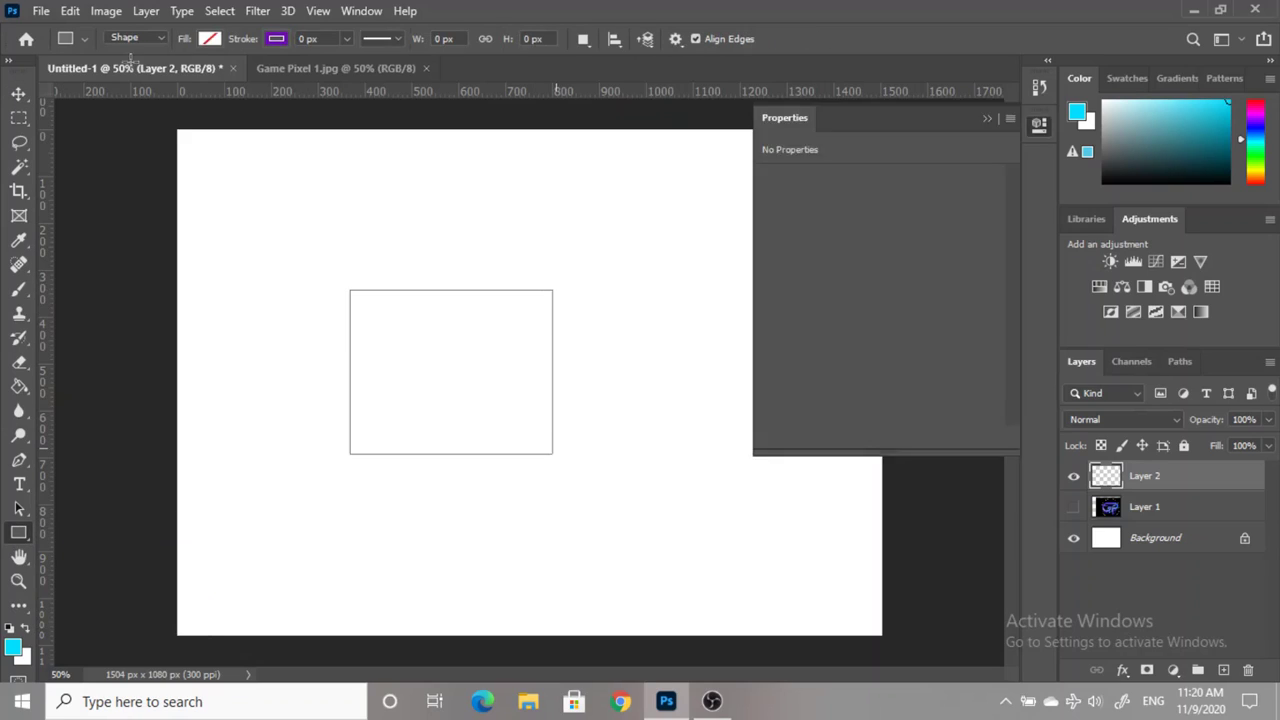
click(985, 119)
click(209, 38)
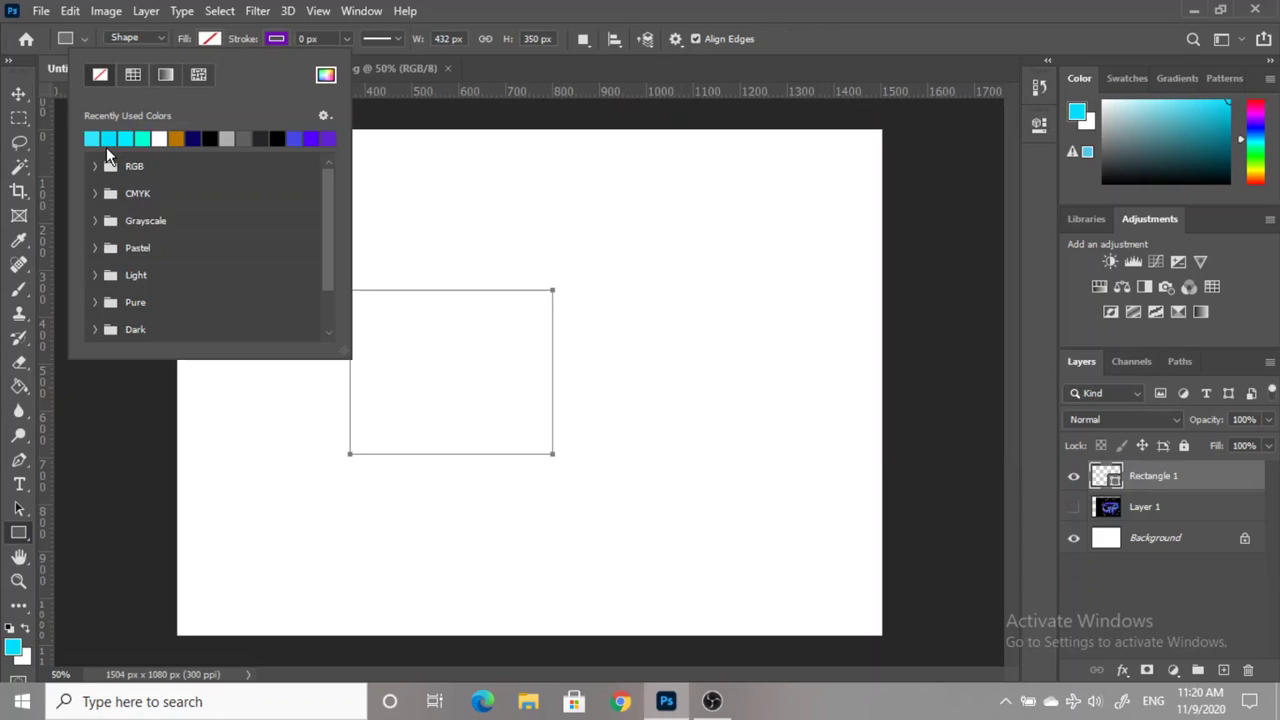
click(108, 138)
key(v)
key(ctrl+z)
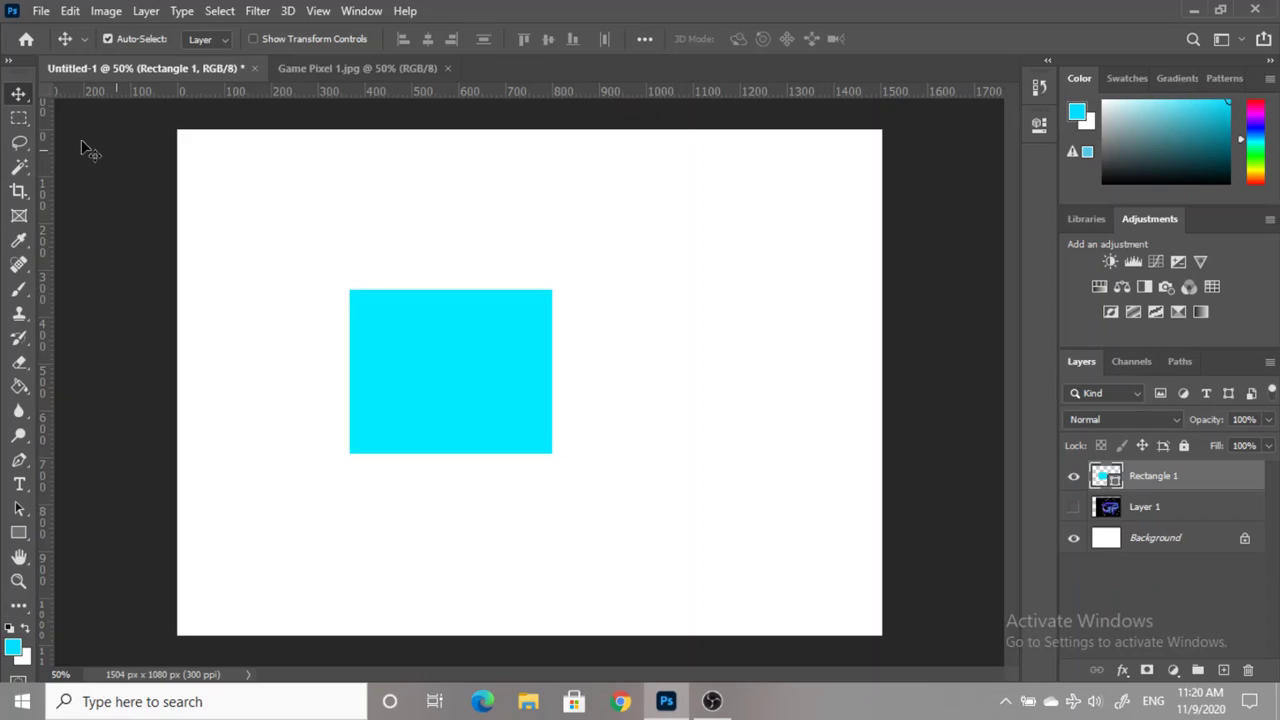
- Drag the cyan Rectangle 1 around the canvas and settle it just above centre
mouse_move(422, 360)
mouse_down()
mouse_move(564, 307)
mouse_move(409, 326)
mouse_move(586, 369)
mouse_up()
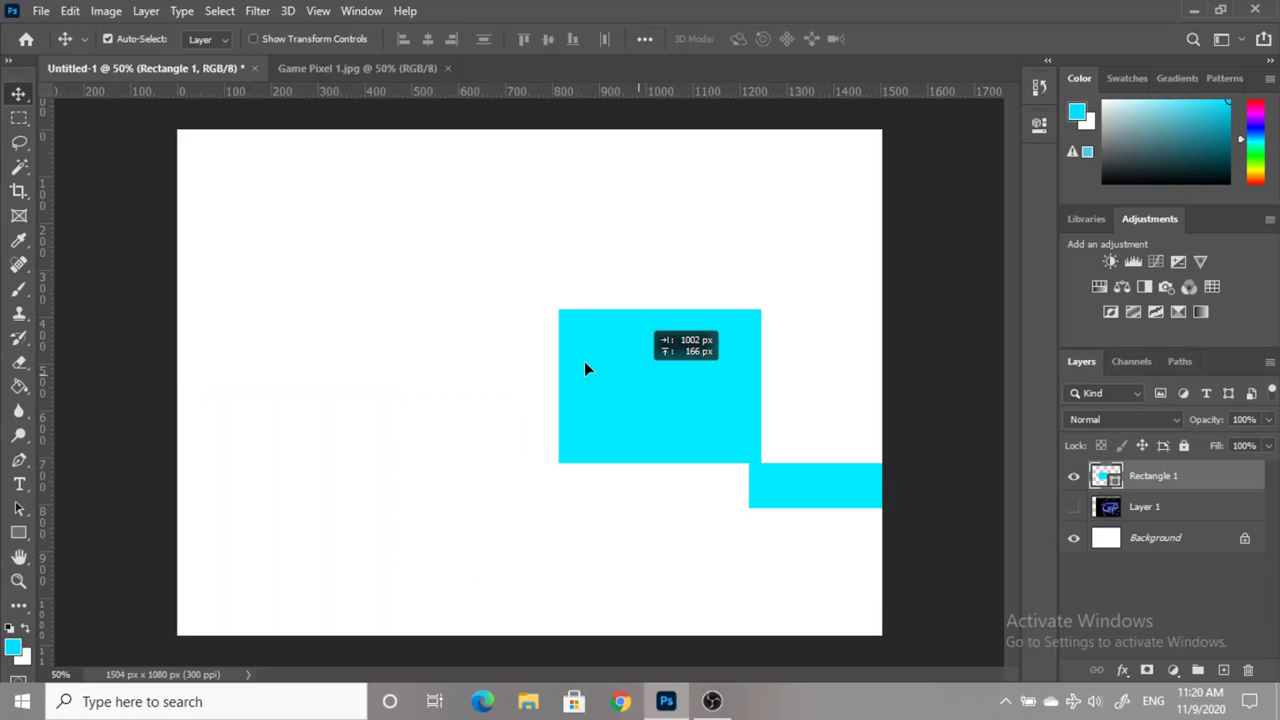
drag(586, 369, 310, 226)
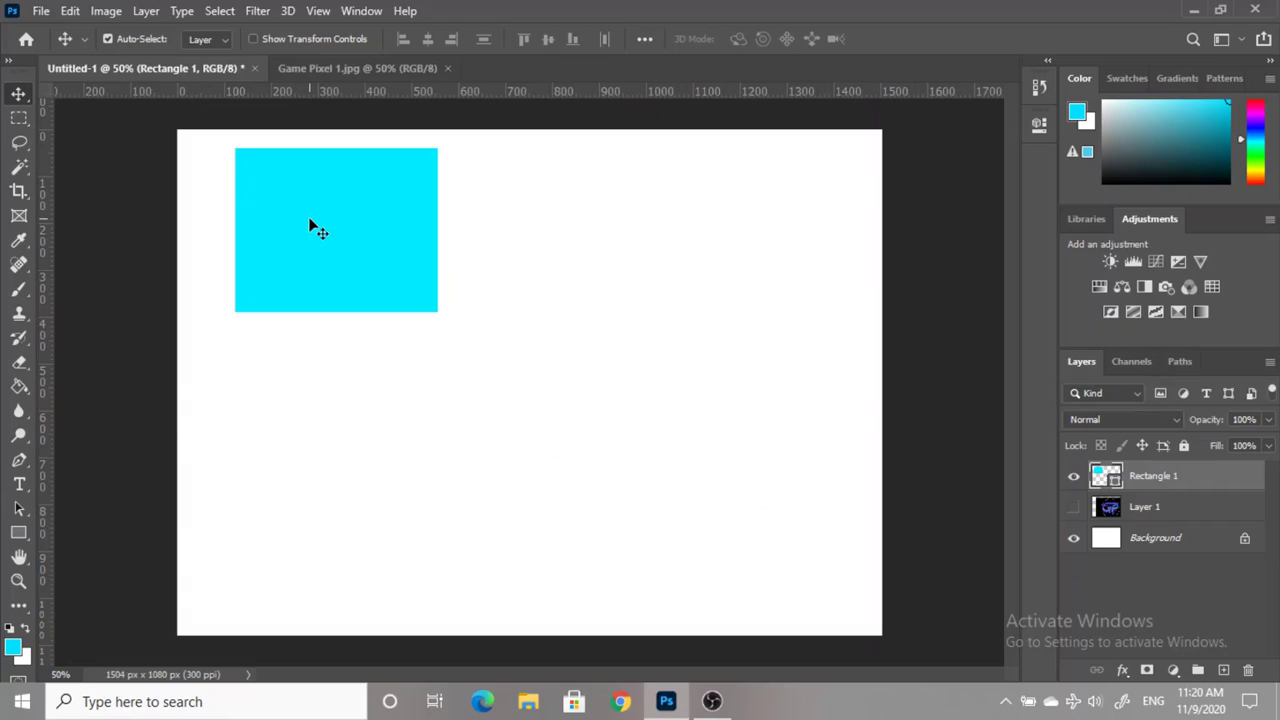
mouse_move(310, 226)
mouse_down()
mouse_move(517, 312)
mouse_move(513, 329)
mouse_up()
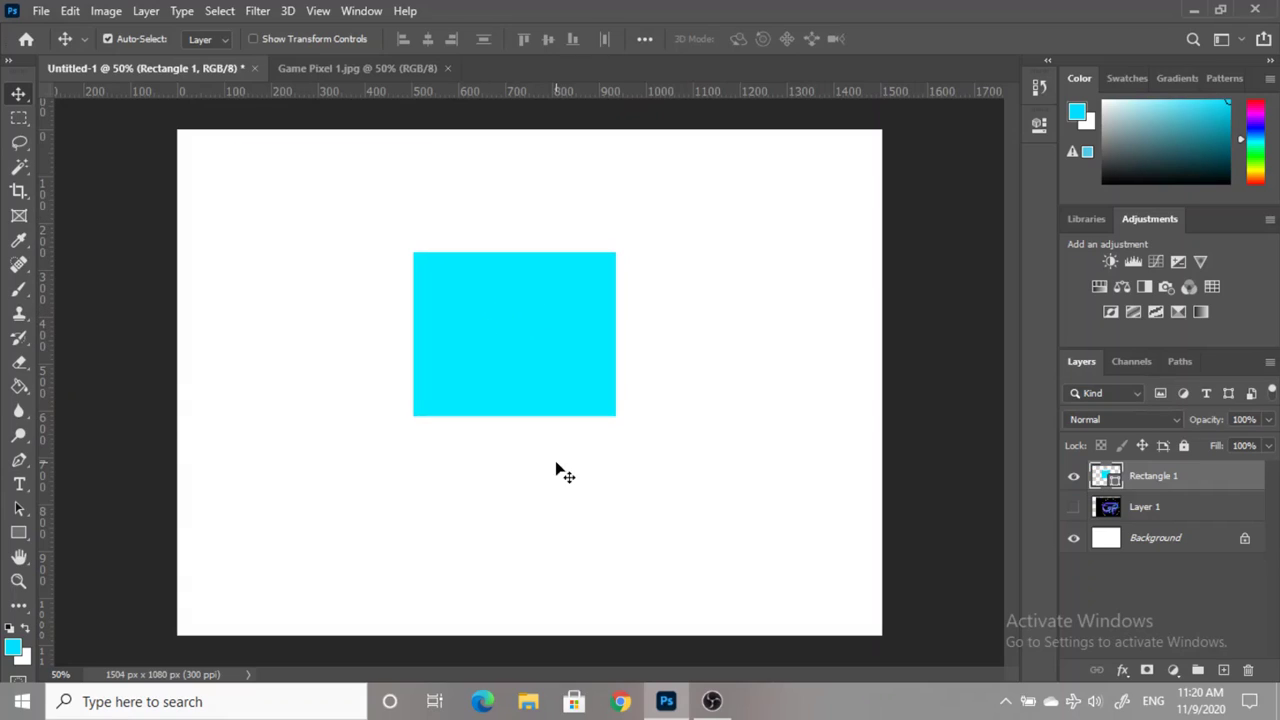